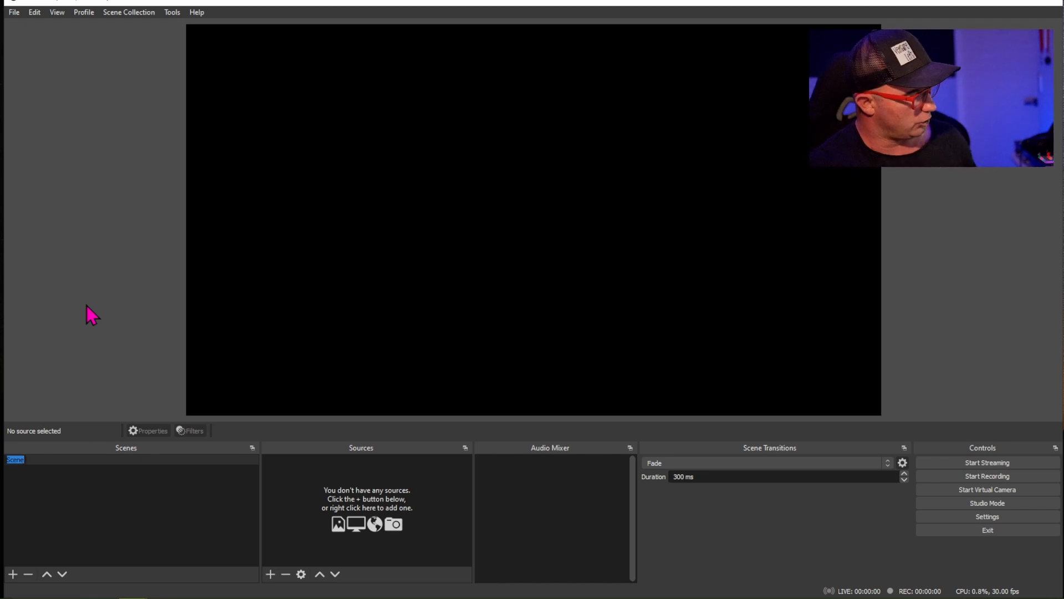
# - Rename the default scene as "S -- C930"
pyautogui.write('S')
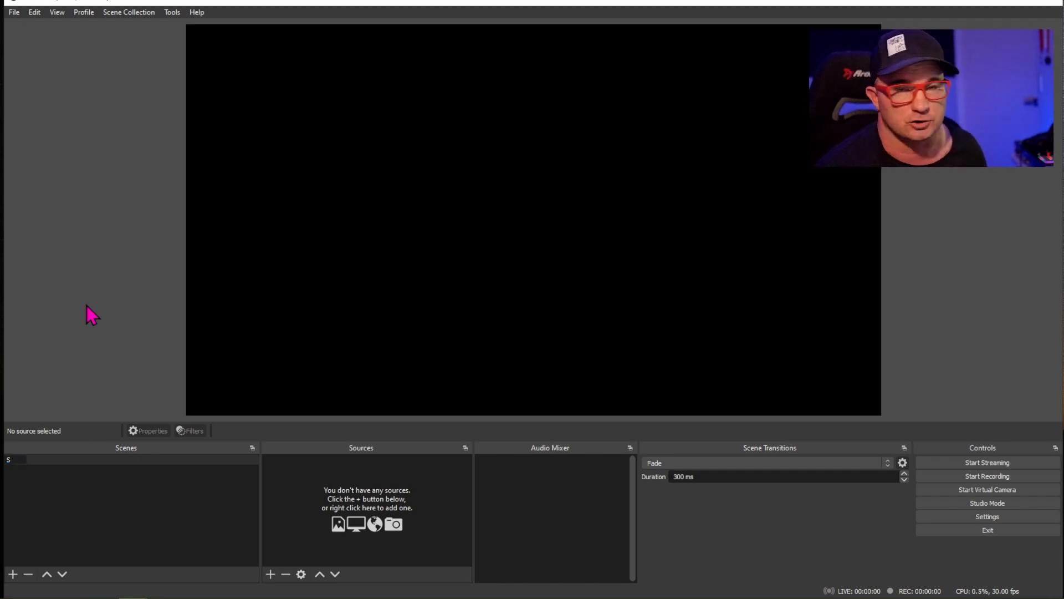
pyautogui.write(' -')
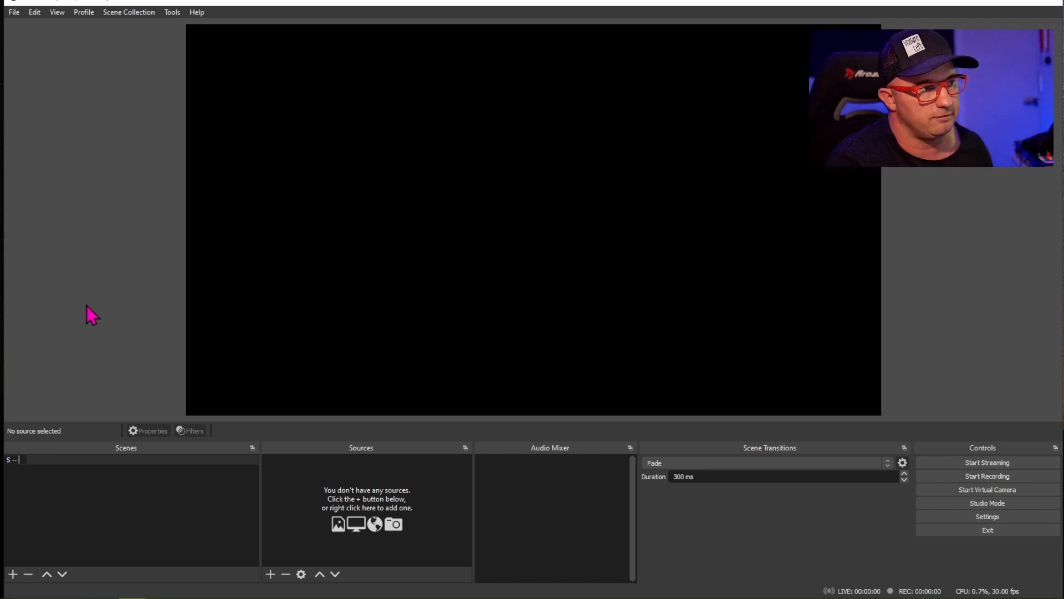
pyautogui.write('- C930')
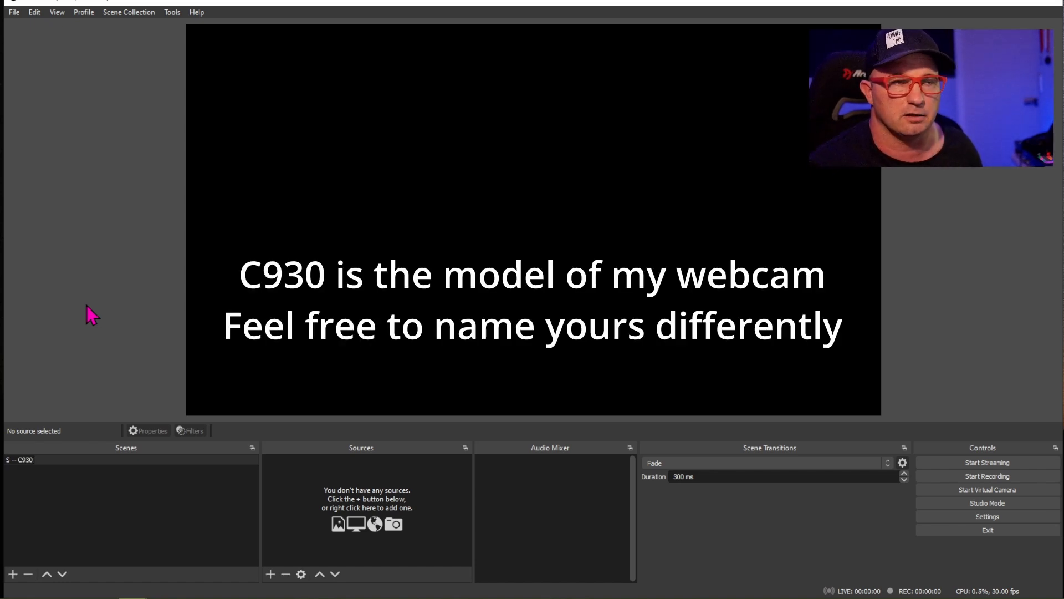
pyautogui.press('Return')
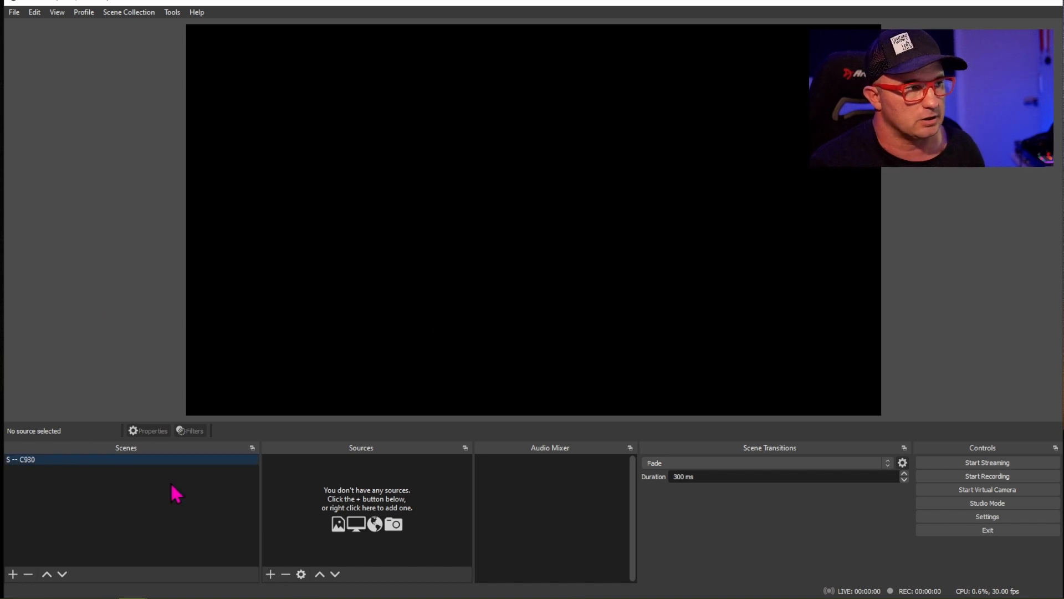
# - Add a new Video Capture Device source named C930 to the scene
pyautogui.click(270, 575)
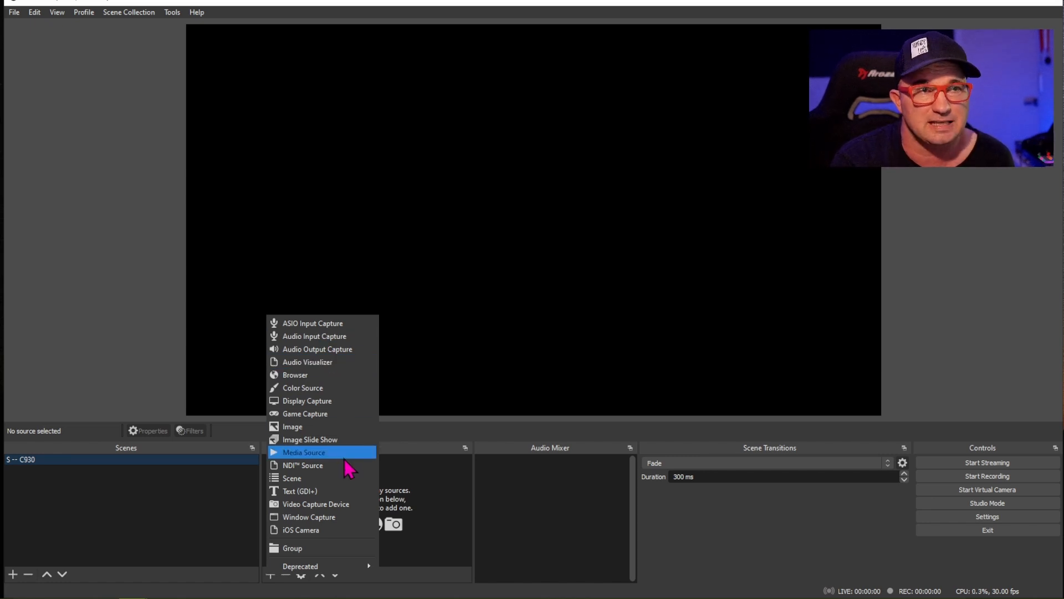
pyautogui.click(342, 504)
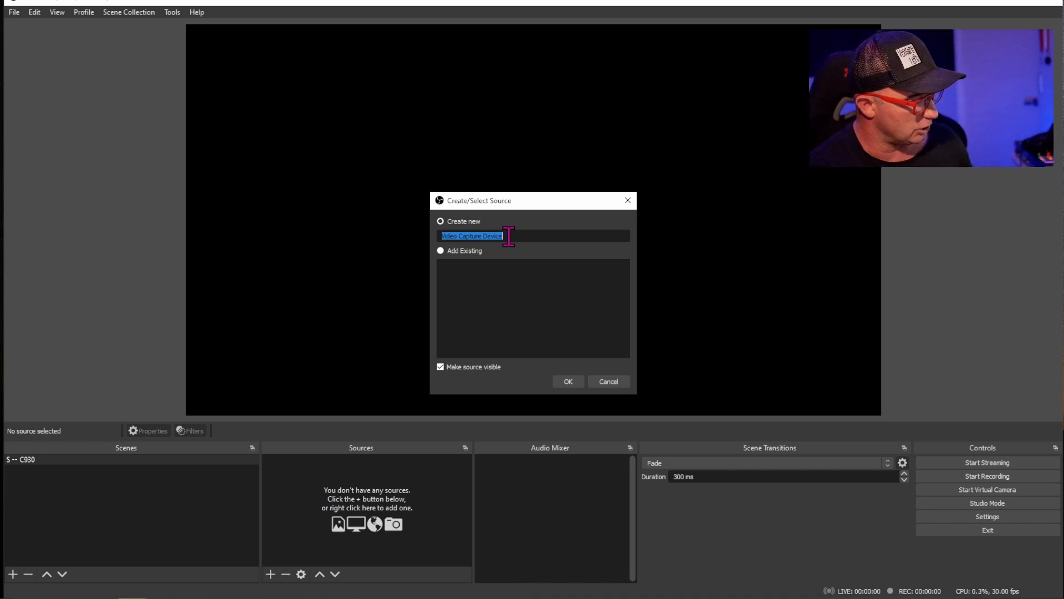
pyautogui.write('c930')
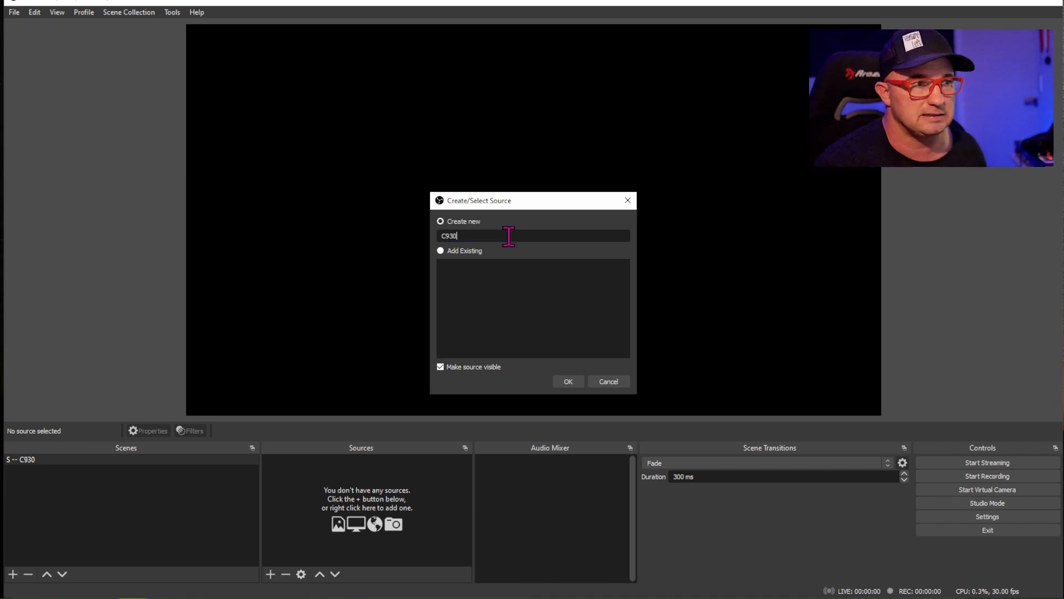
pyautogui.click(568, 381)
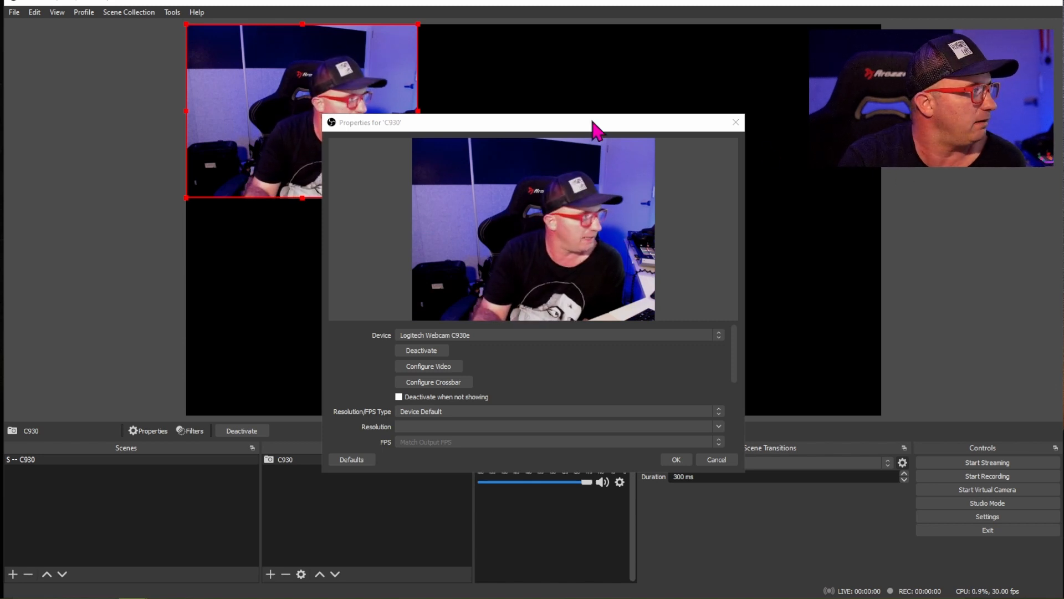
# - Set the C930 source's Resolution/FPS Type to Custom and its resolution to 1920x1080
pyautogui.moveTo(594, 124); pyautogui.dragTo(913, 188)
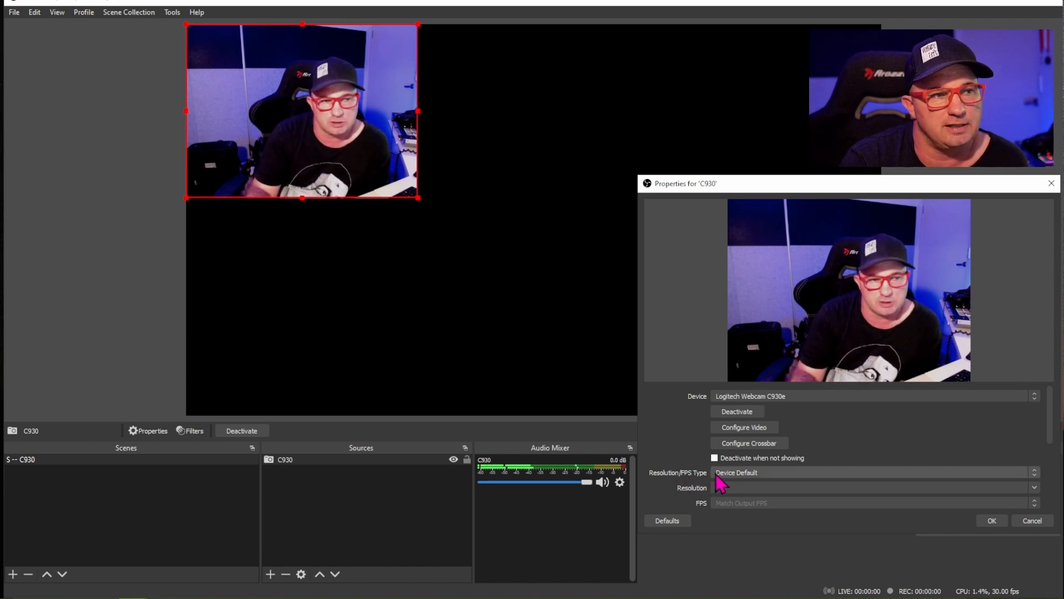
pyautogui.click(781, 471)
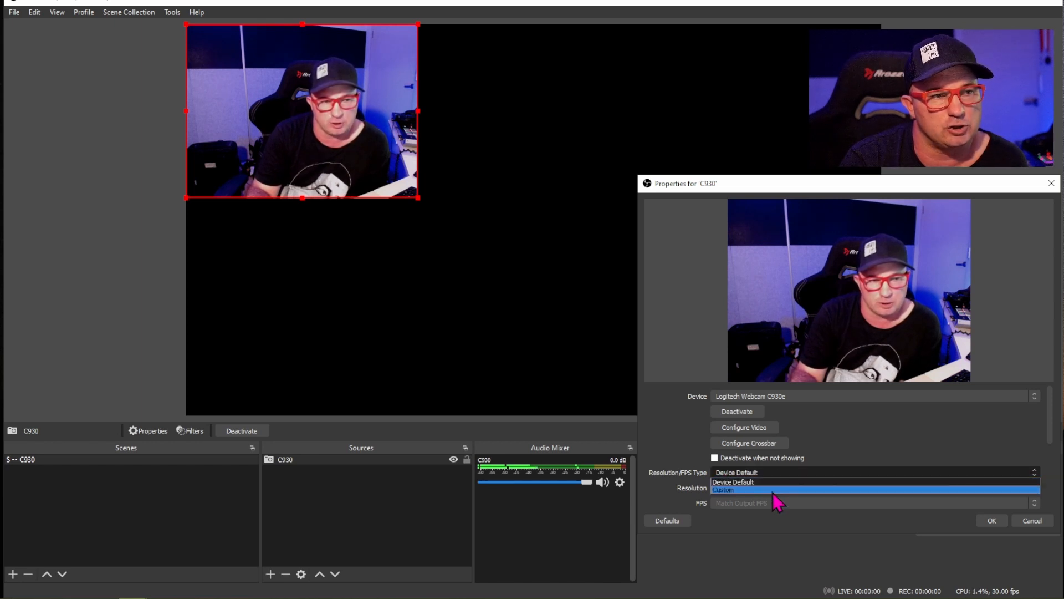
pyautogui.click(773, 490)
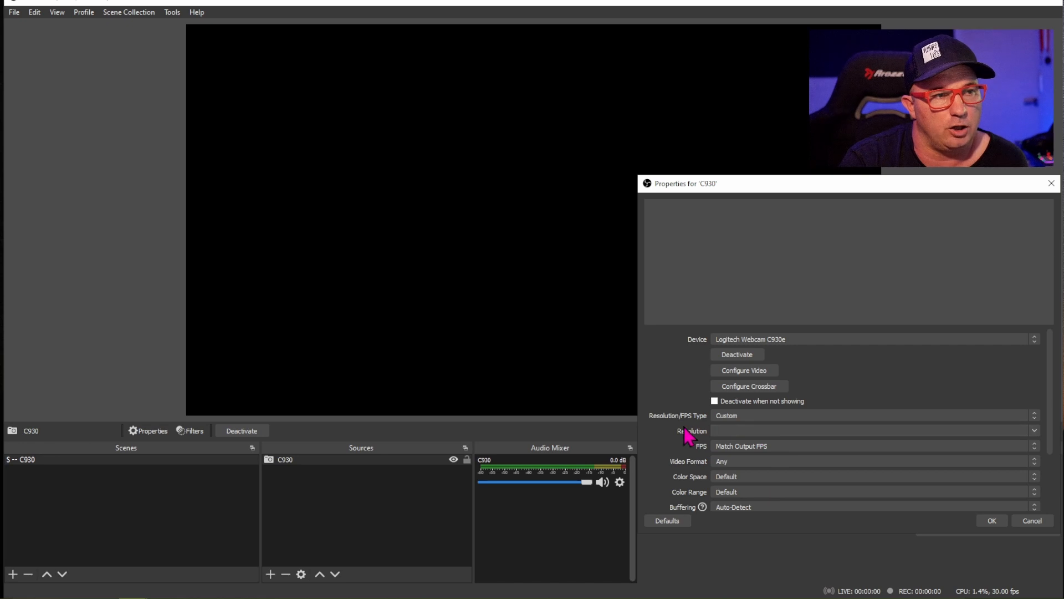
pyautogui.click(1034, 431)
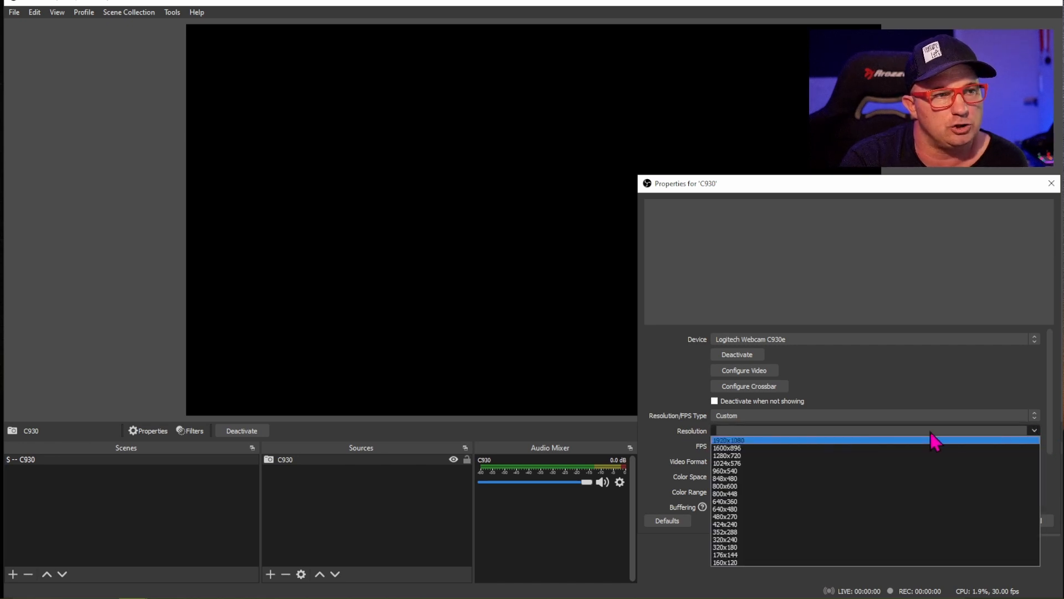
pyautogui.click(748, 441)
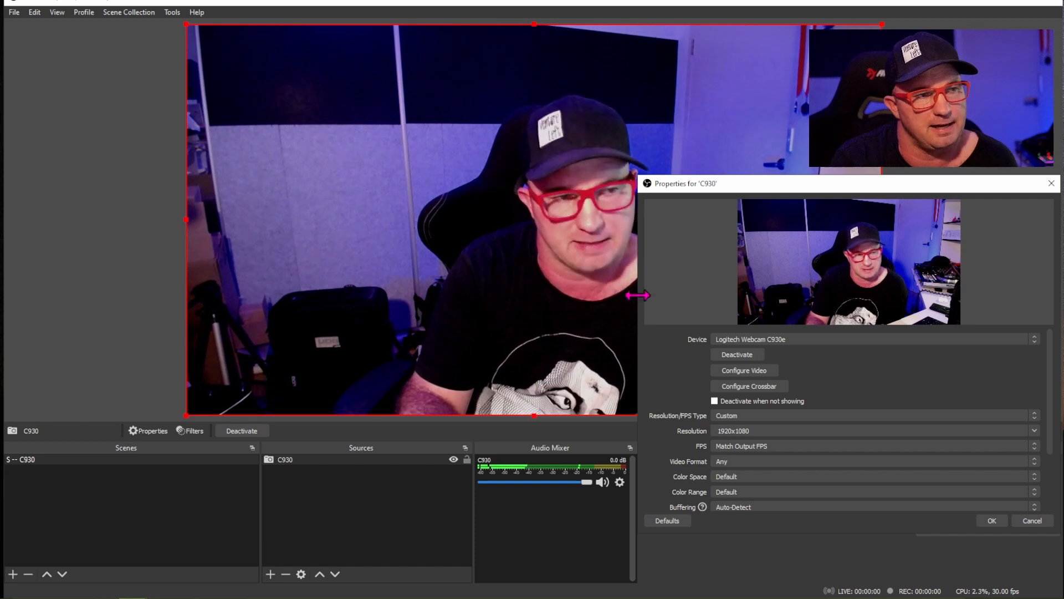
# - Turn off Low Light Compensation in the webcam's camera control settings and accept the source properties
pyautogui.click(722, 372)
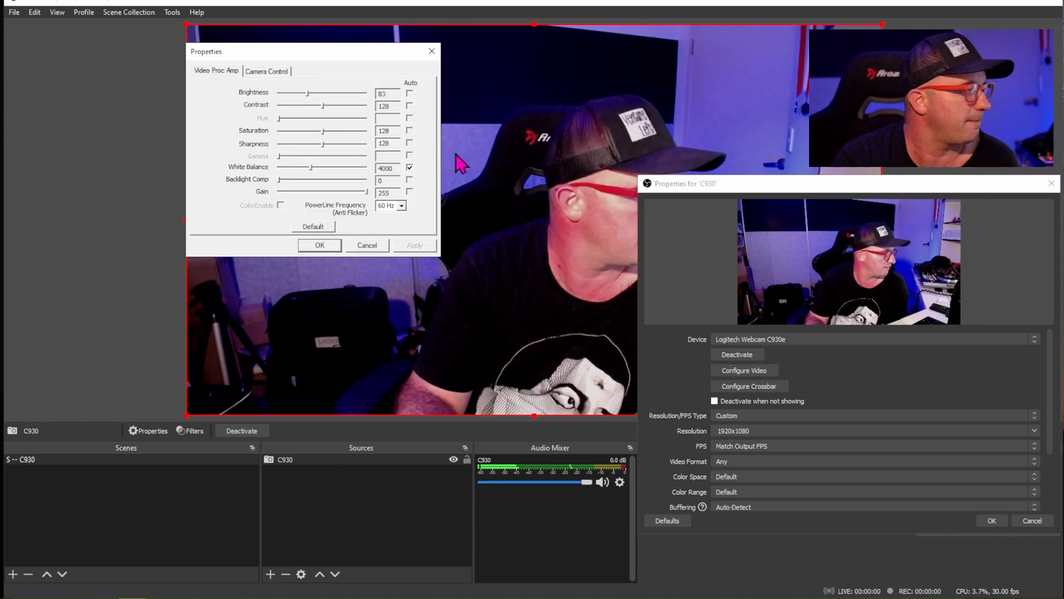
pyautogui.click(262, 71)
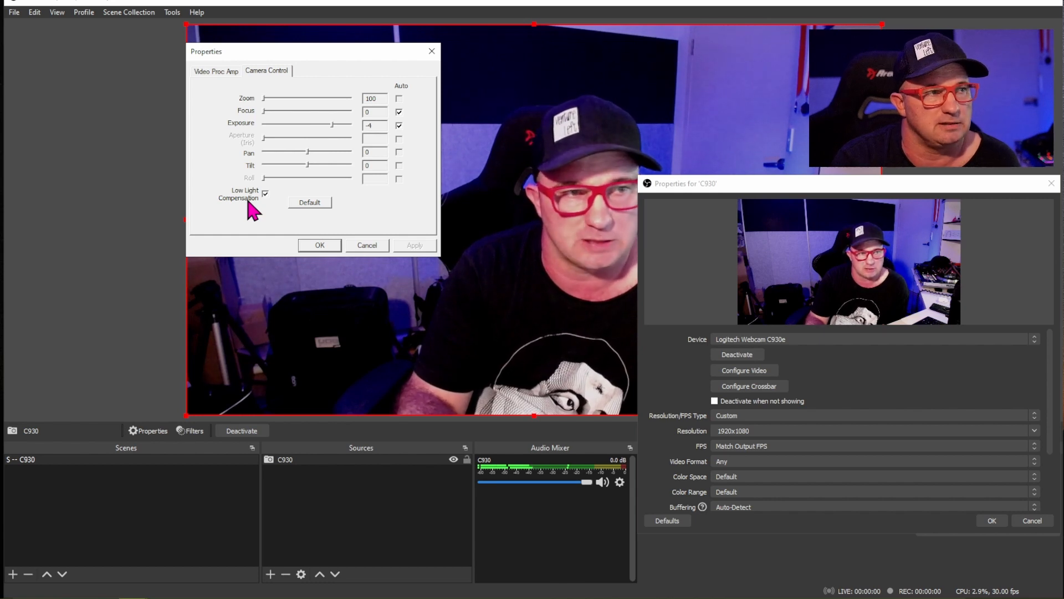
pyautogui.click(264, 193)
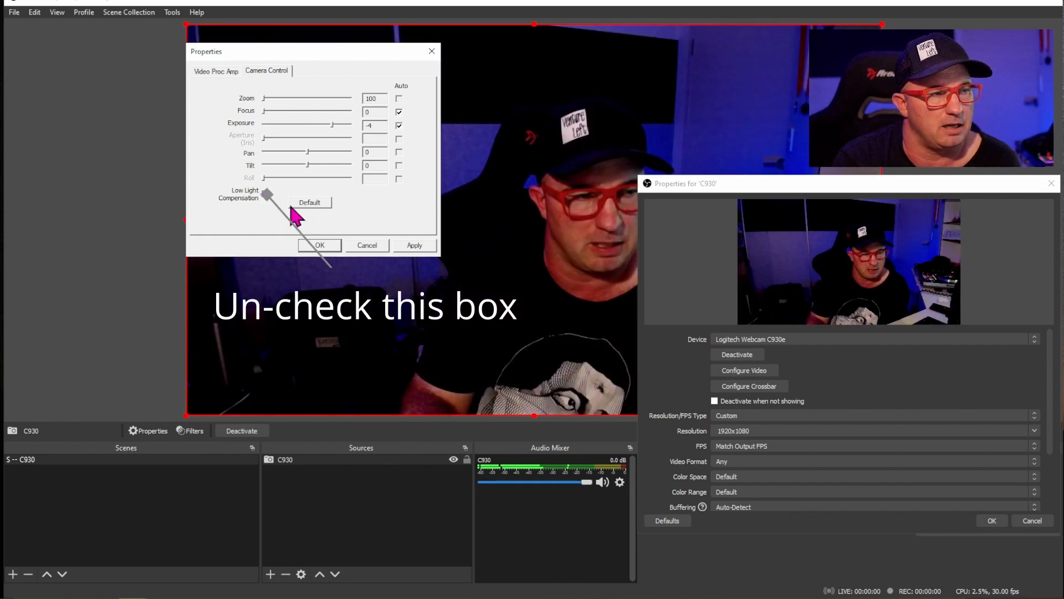
pyautogui.click(415, 245)
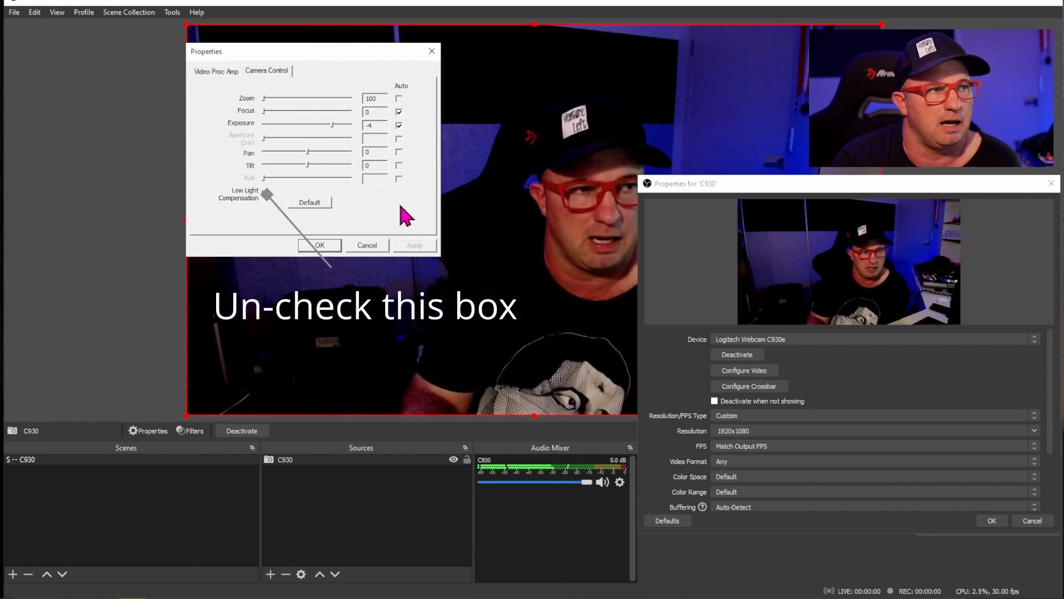
pyautogui.click(321, 245)
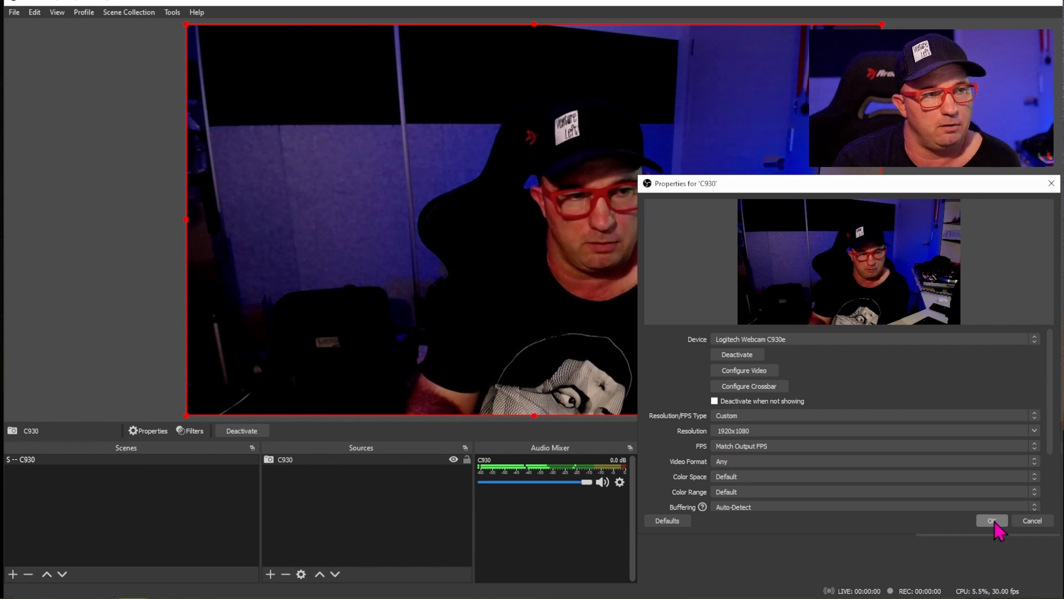
pyautogui.click(993, 521)
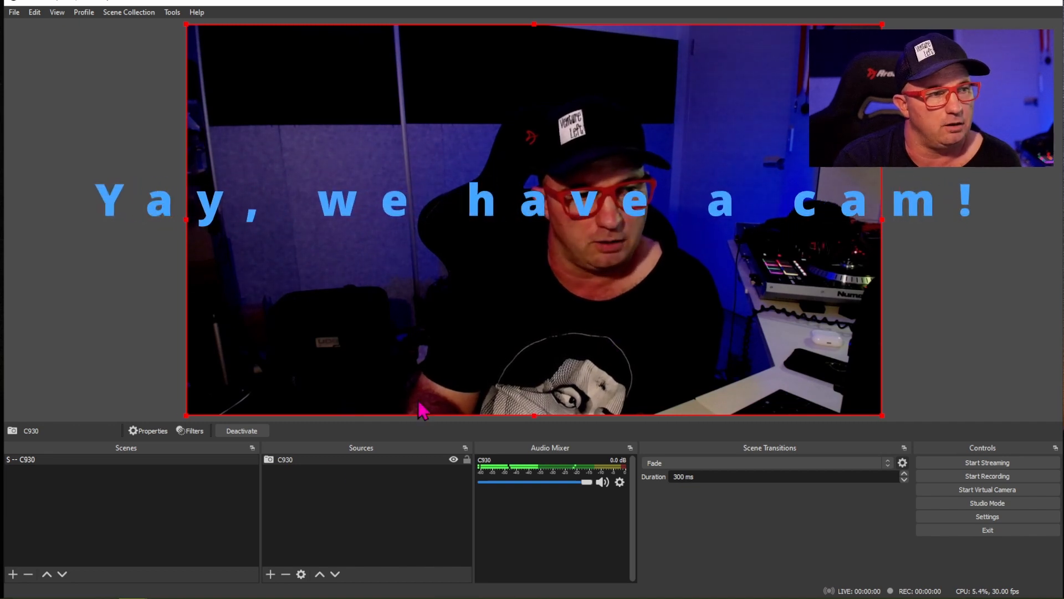
# - Lock the C930 source so it cannot be moved in the preview
pyautogui.click(467, 460)
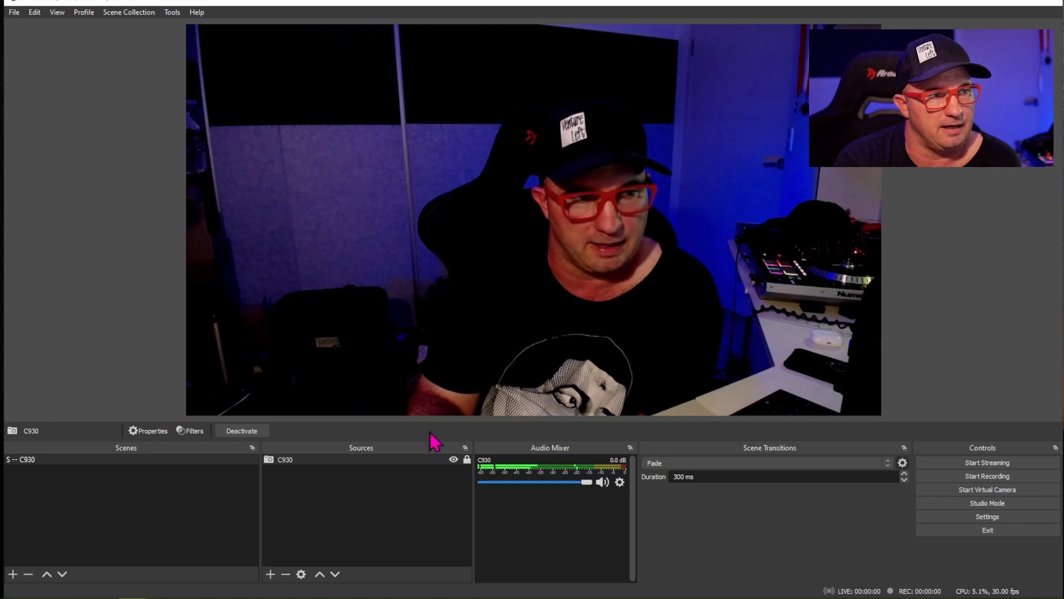
pyautogui.click(467, 460)
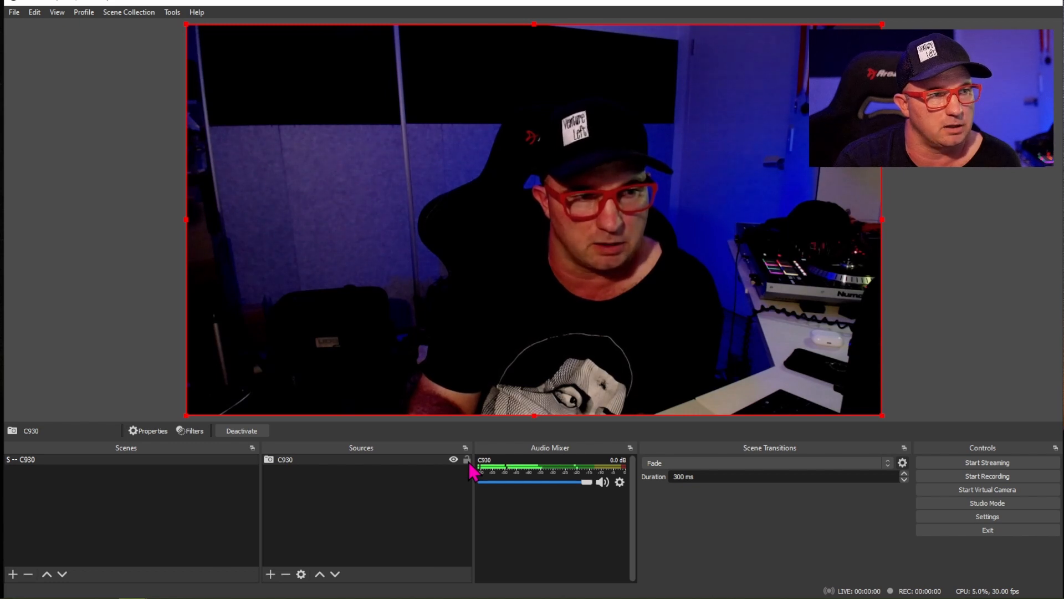
pyautogui.moveTo(575, 240)
pyautogui.mouseDown()
pyautogui.moveTo(328, 217)
pyautogui.moveTo(596, 240)
pyautogui.moveTo(487, 238)
pyautogui.moveTo(584, 246)
pyautogui.mouseUp()
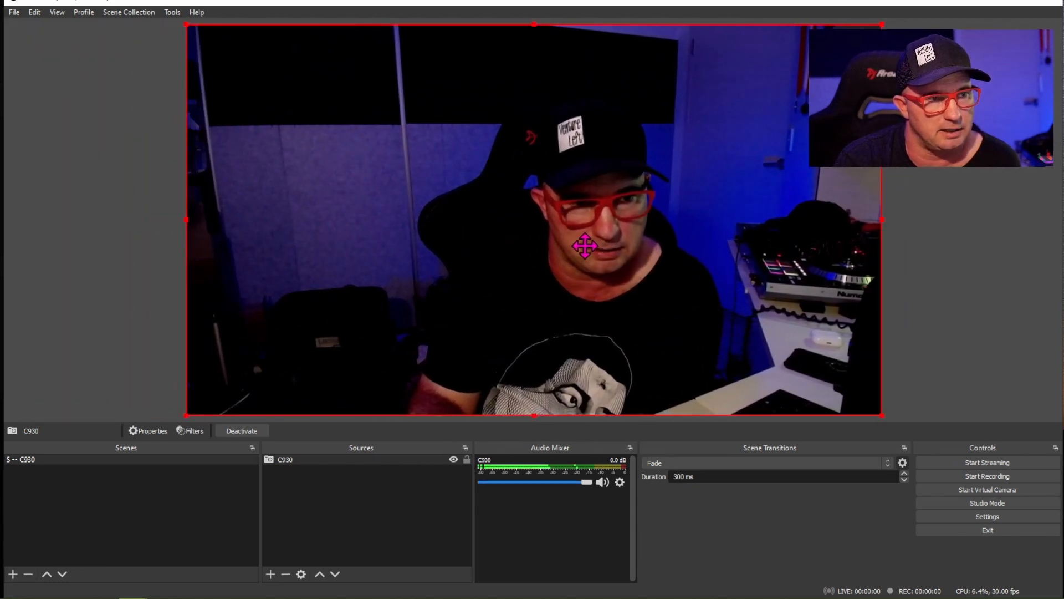
pyautogui.click(468, 459)
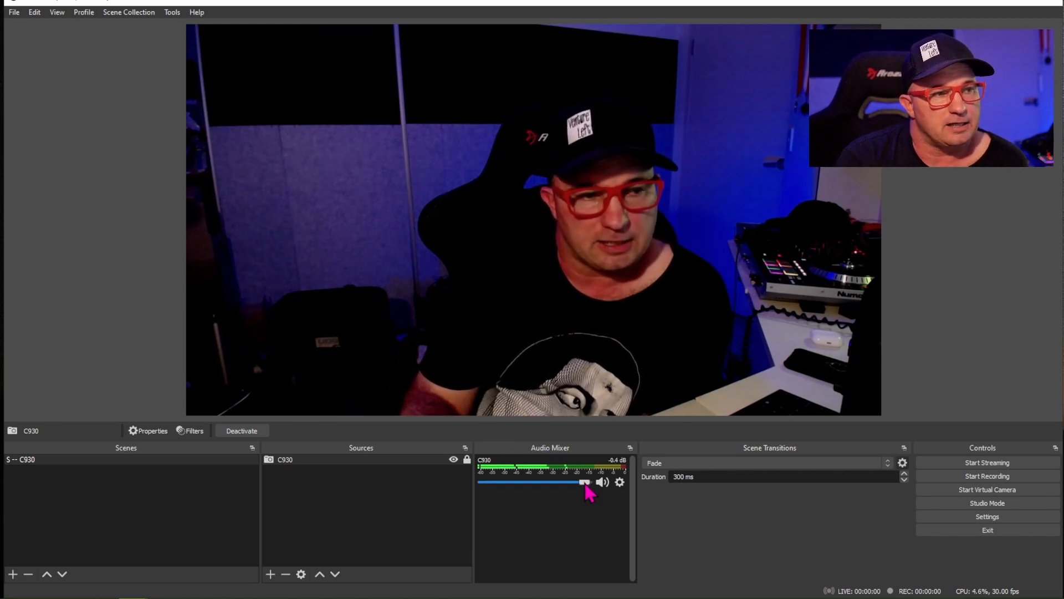
# - Mute the C930 webcam's audio in the mixer
pyautogui.moveTo(587, 484)
pyautogui.mouseDown()
pyautogui.moveTo(492, 486)
pyautogui.moveTo(596, 496)
pyautogui.mouseUp()
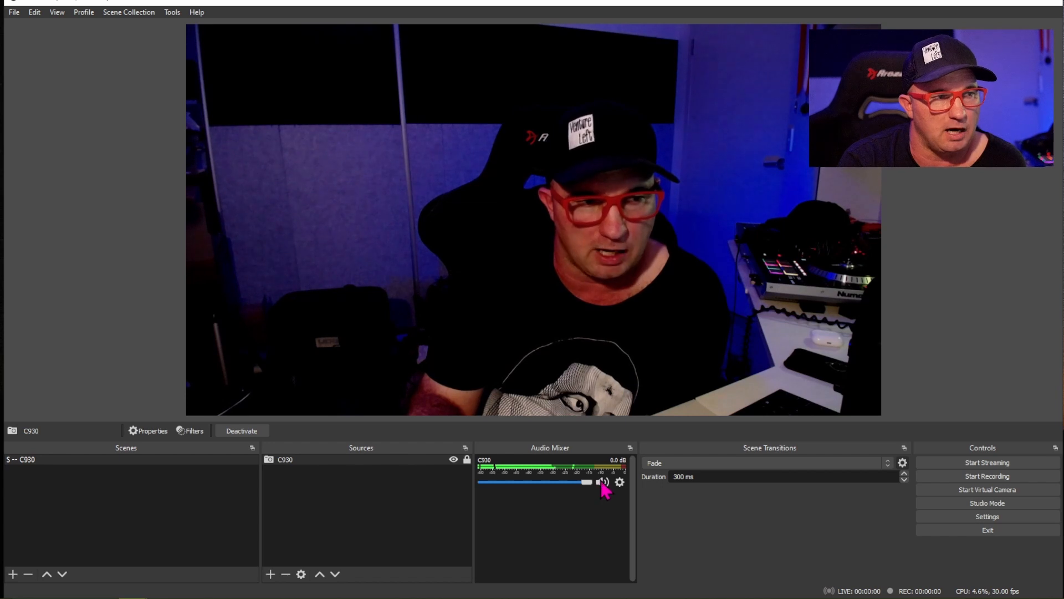
pyautogui.click(601, 481)
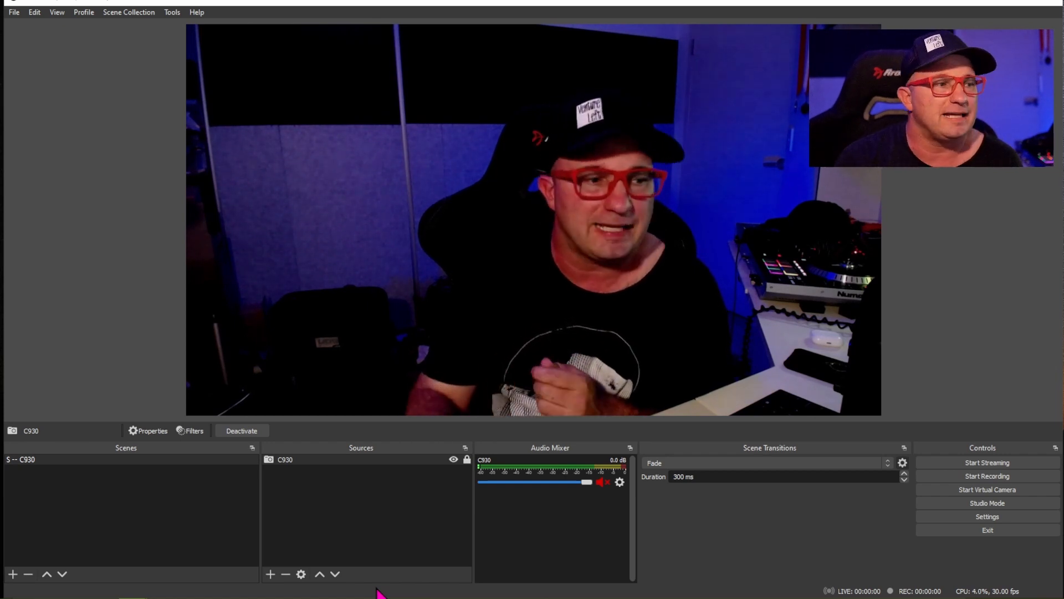
pyautogui.click(270, 574)
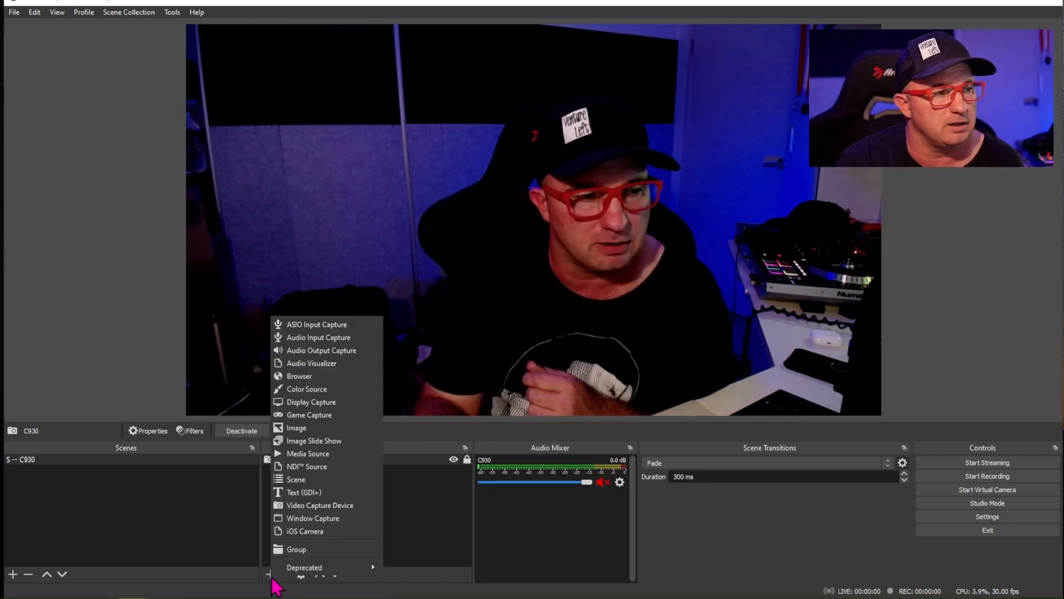
pyautogui.click(423, 576)
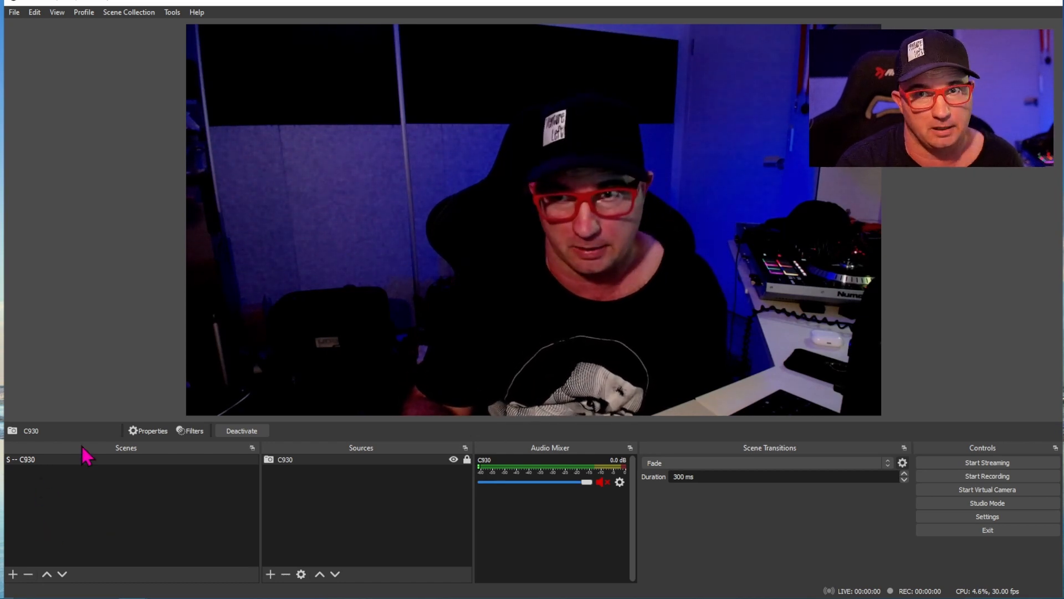
# - Add a new scene named "S -- Yeti"
pyautogui.click(13, 573)
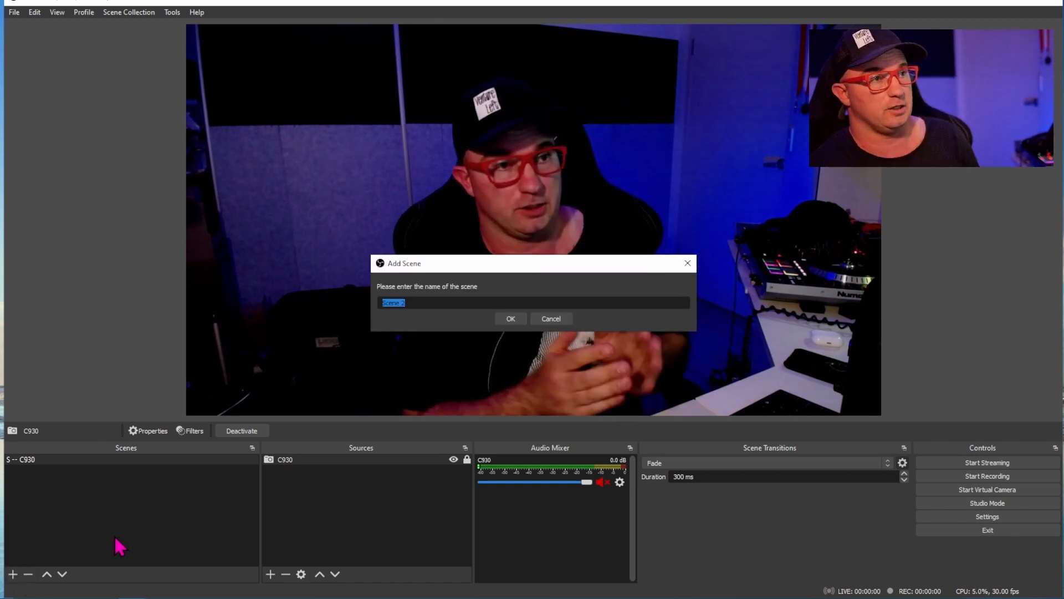
pyautogui.write('S')
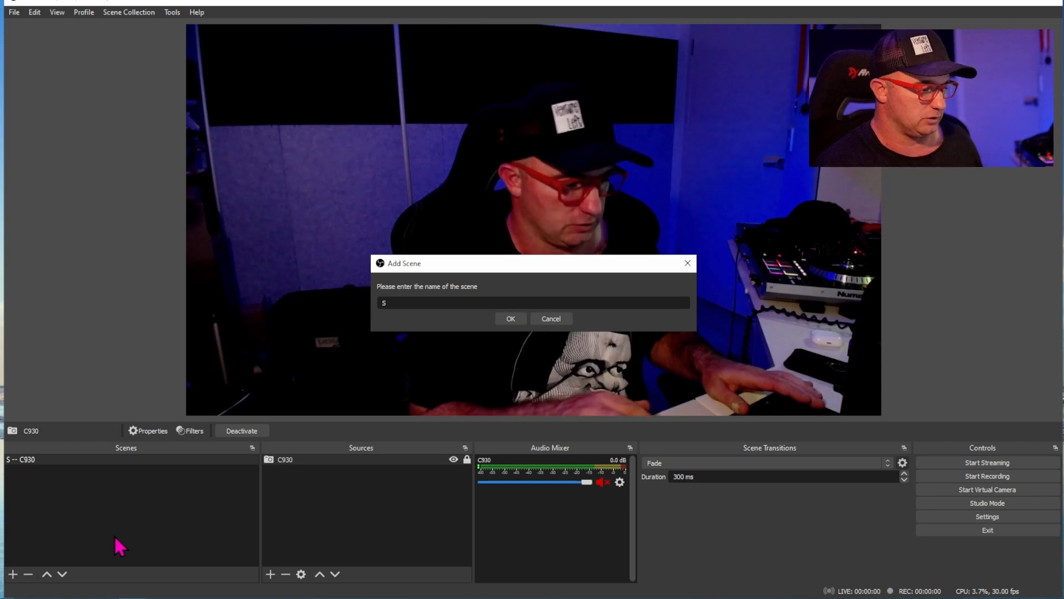
pyautogui.write(' -- Yeti')
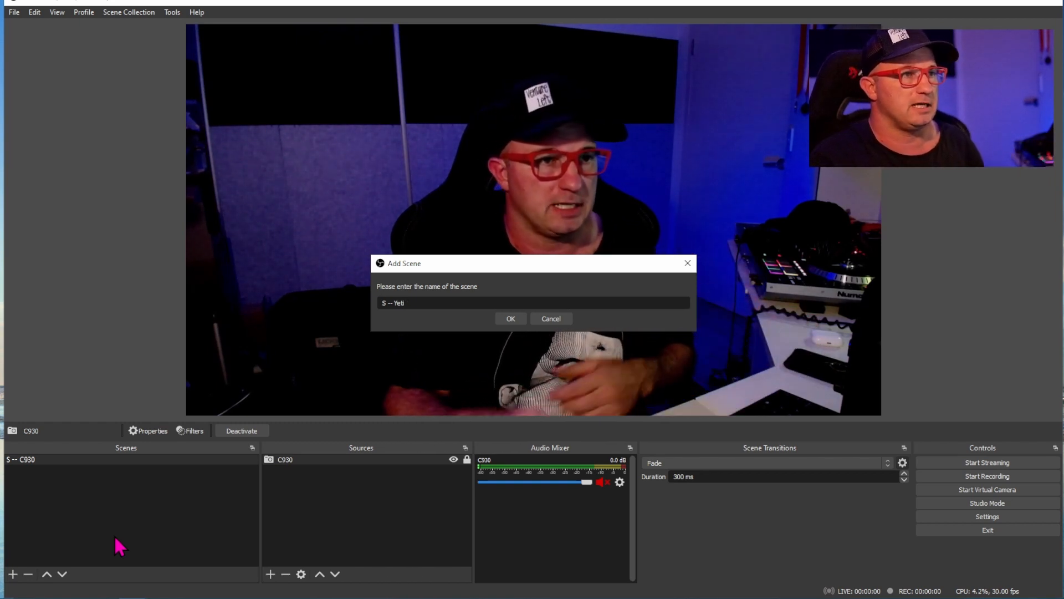
pyautogui.click(509, 320)
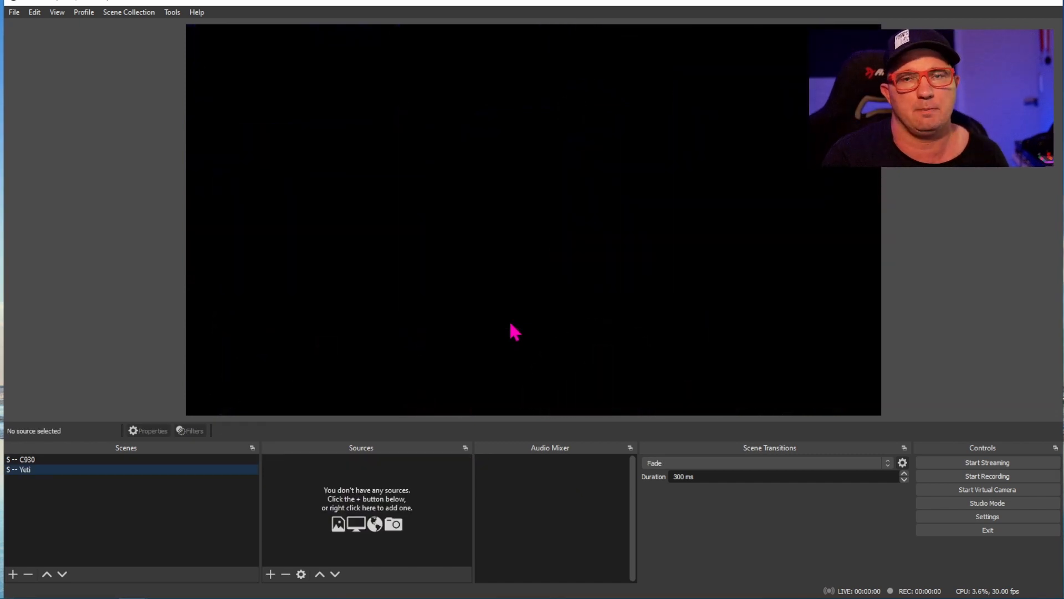
# - Add an Audio Input Capture source named "Yeti" to the "S -- Yeti" scene, using Microphone (Yeti Stereo Microphone) as its device
pyautogui.click(41, 459)
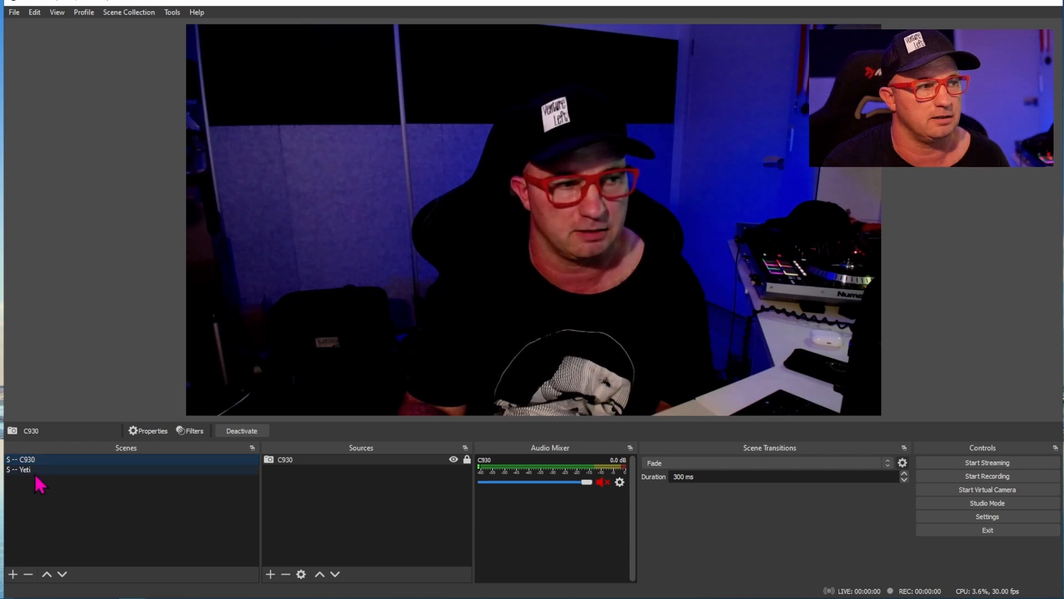
pyautogui.click(35, 473)
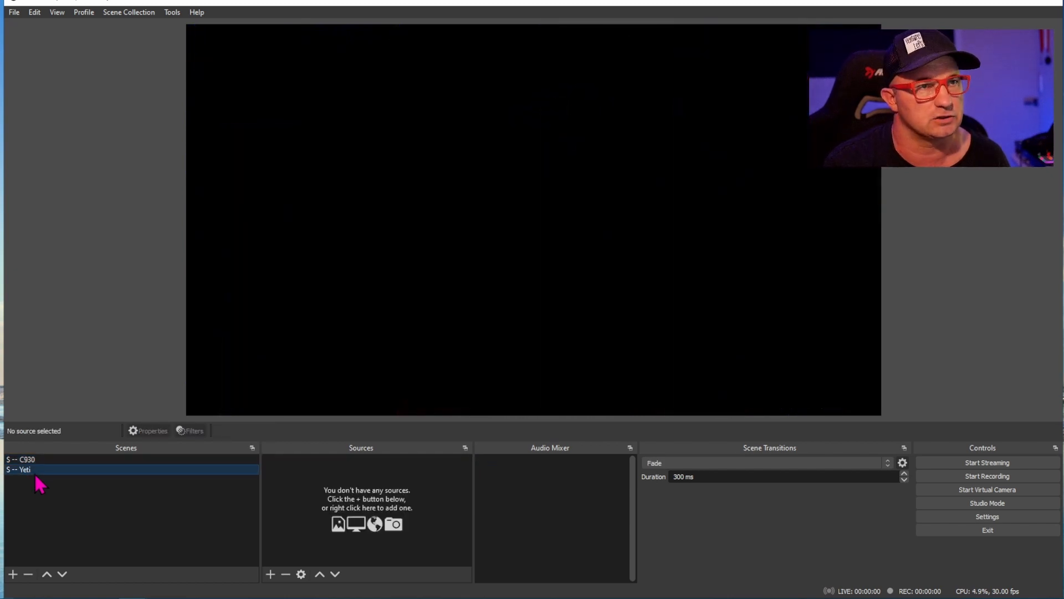
pyautogui.click(271, 574)
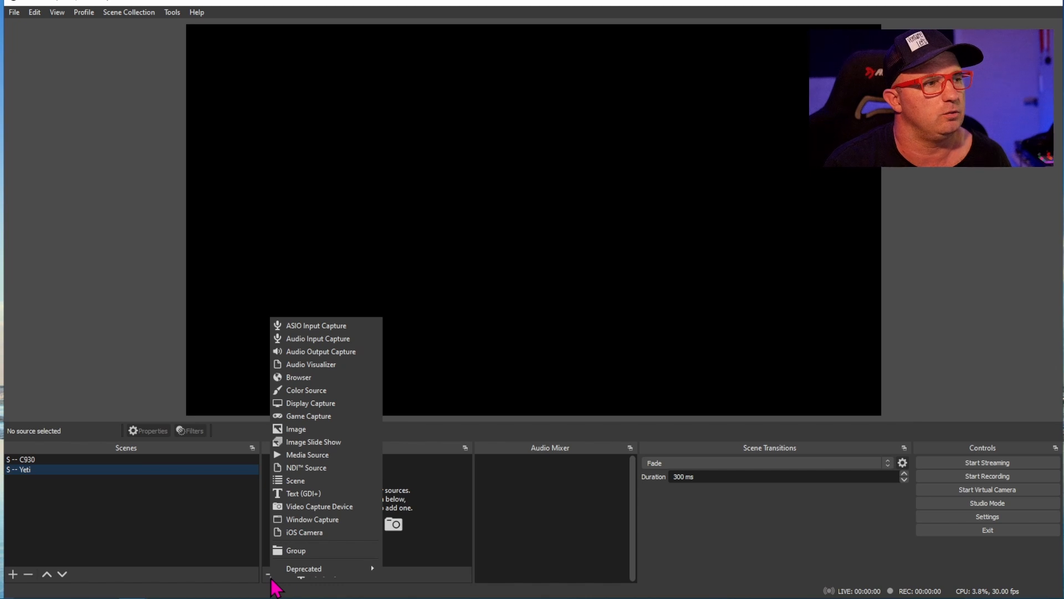
pyautogui.click(322, 339)
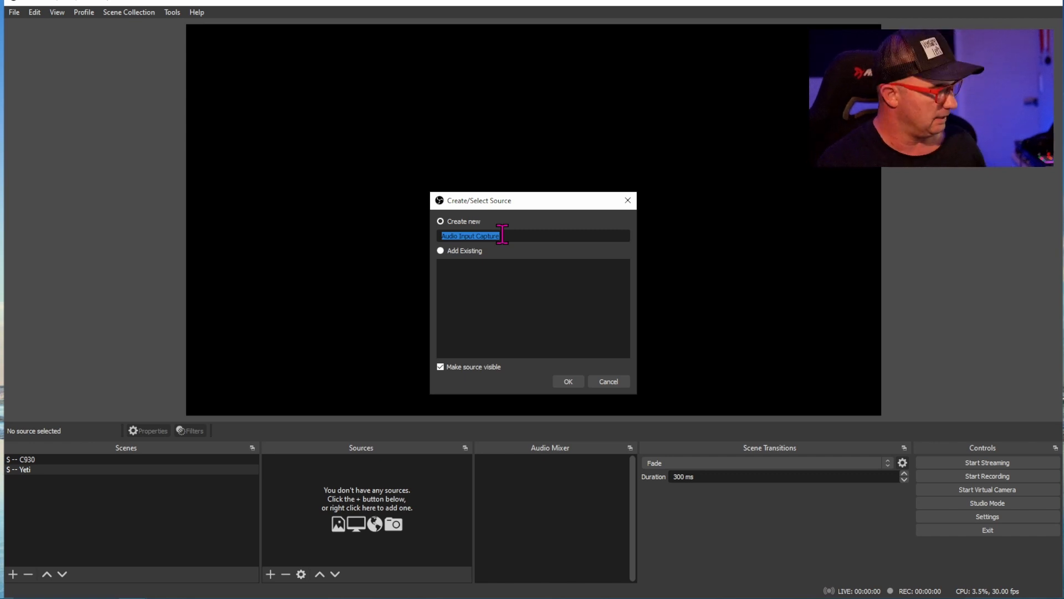
pyautogui.write('Yeti')
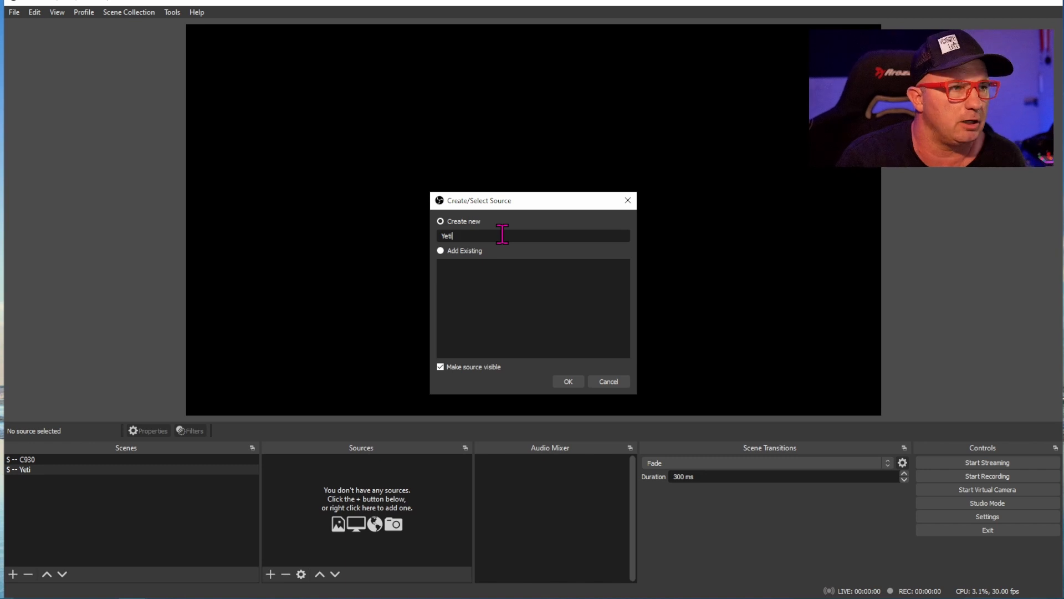
pyautogui.click(571, 382)
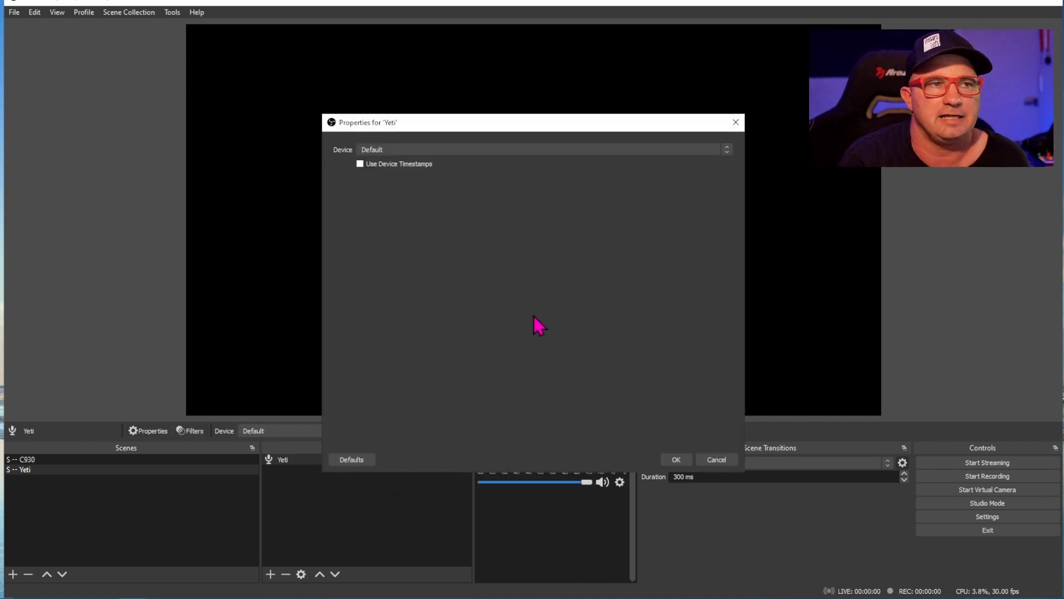
pyautogui.click(524, 145)
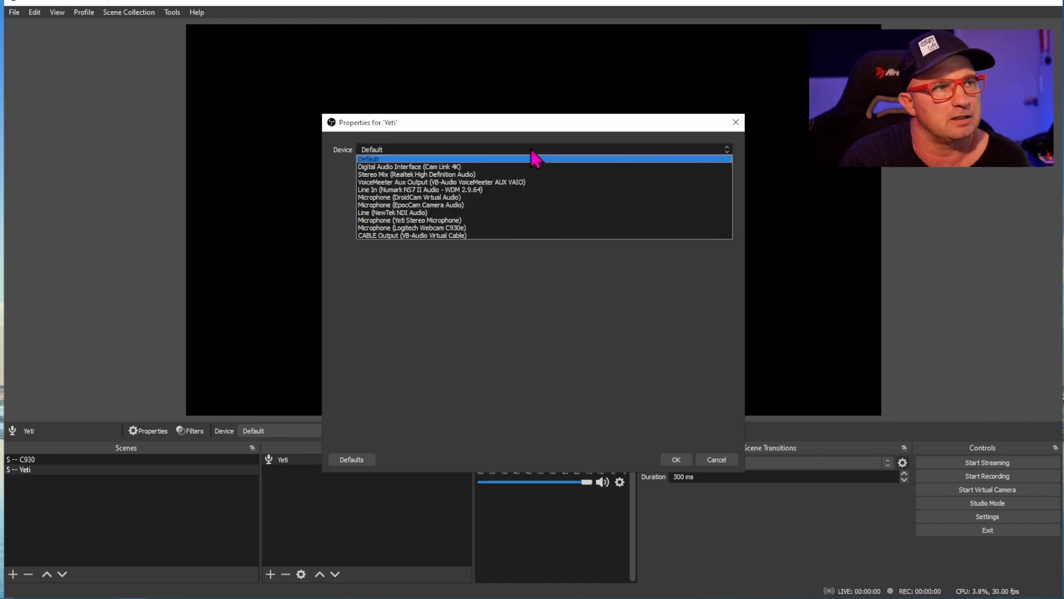
pyautogui.click(470, 220)
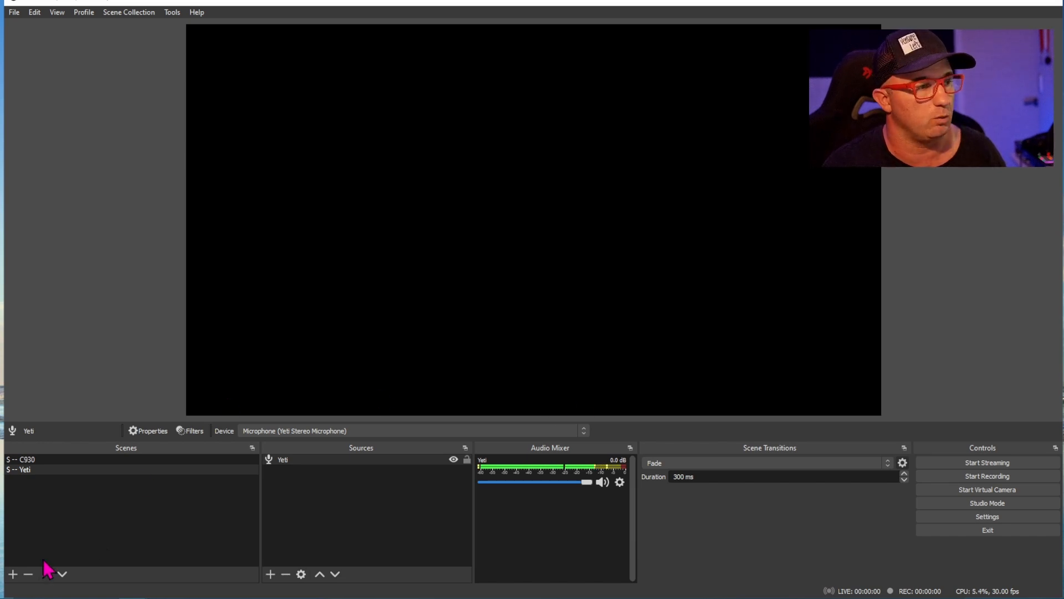
# - Add a new scene named "S -- Spotify"
pyautogui.click(13, 574)
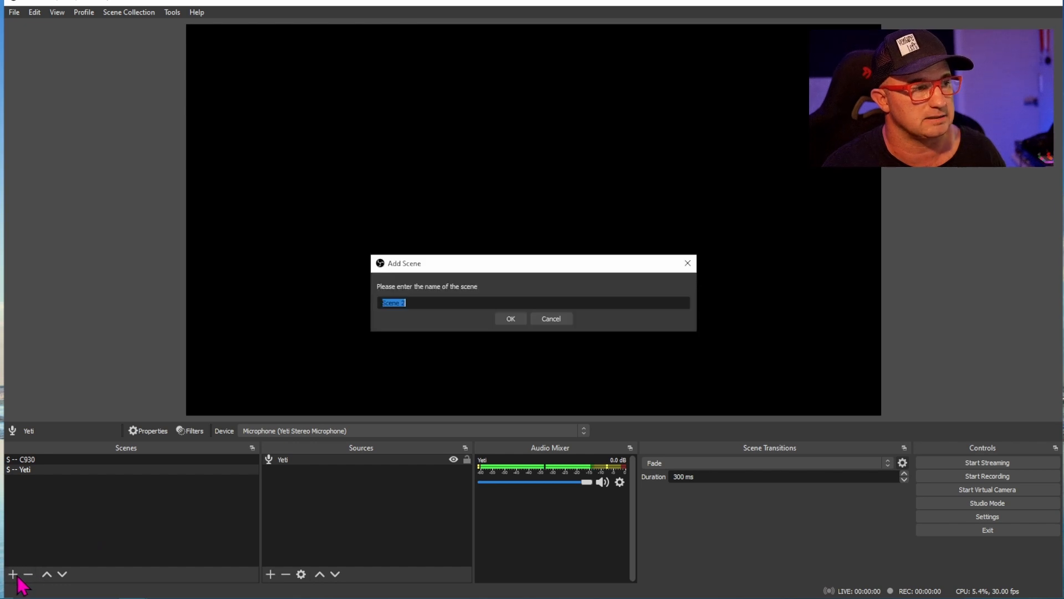
pyautogui.click(411, 303)
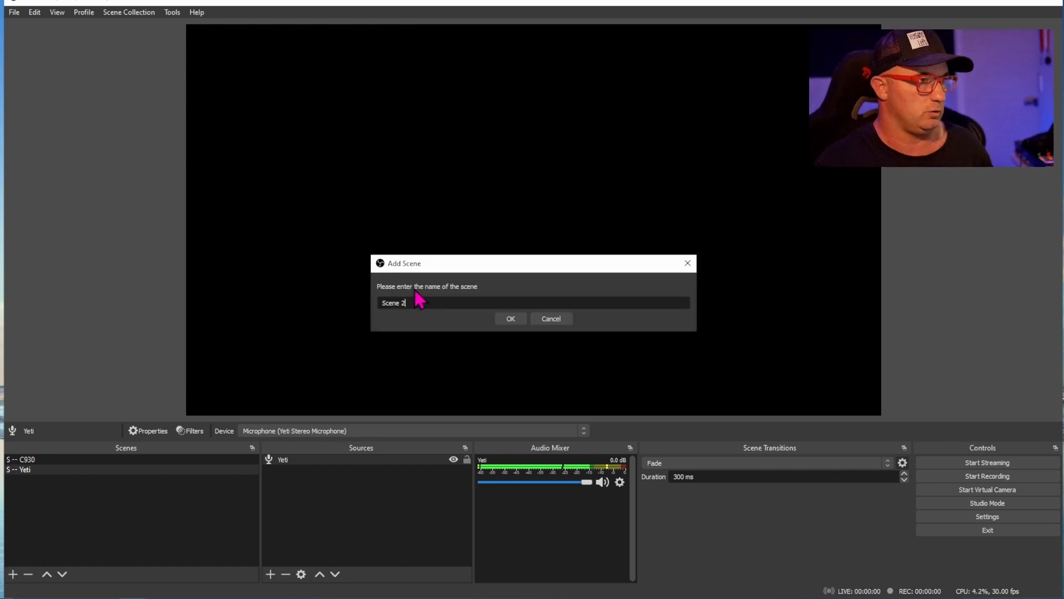
pyautogui.moveTo(405, 302); pyautogui.dragTo(382, 302)
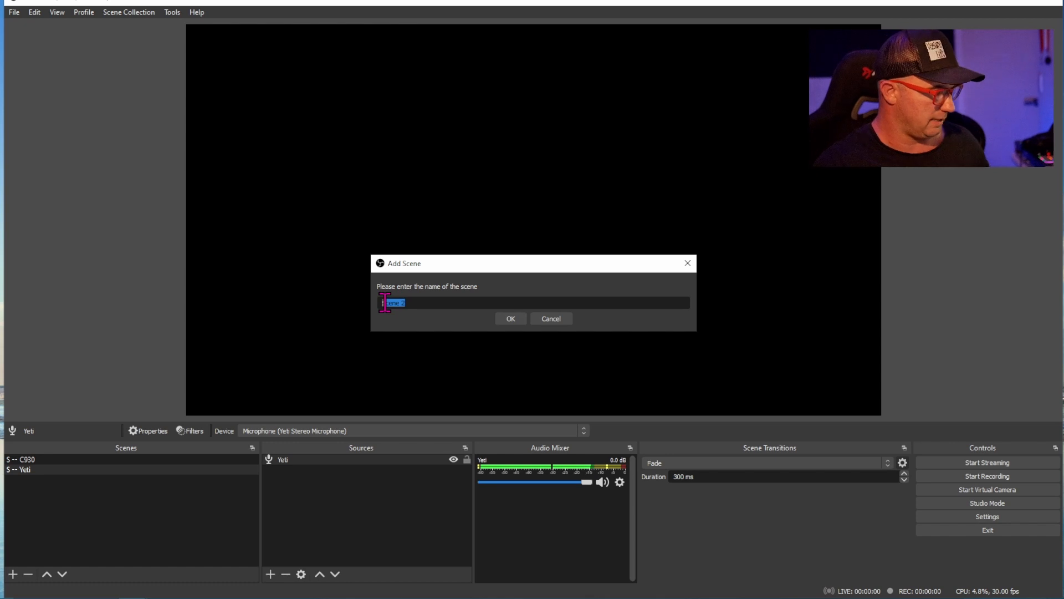
pyautogui.write('S -')
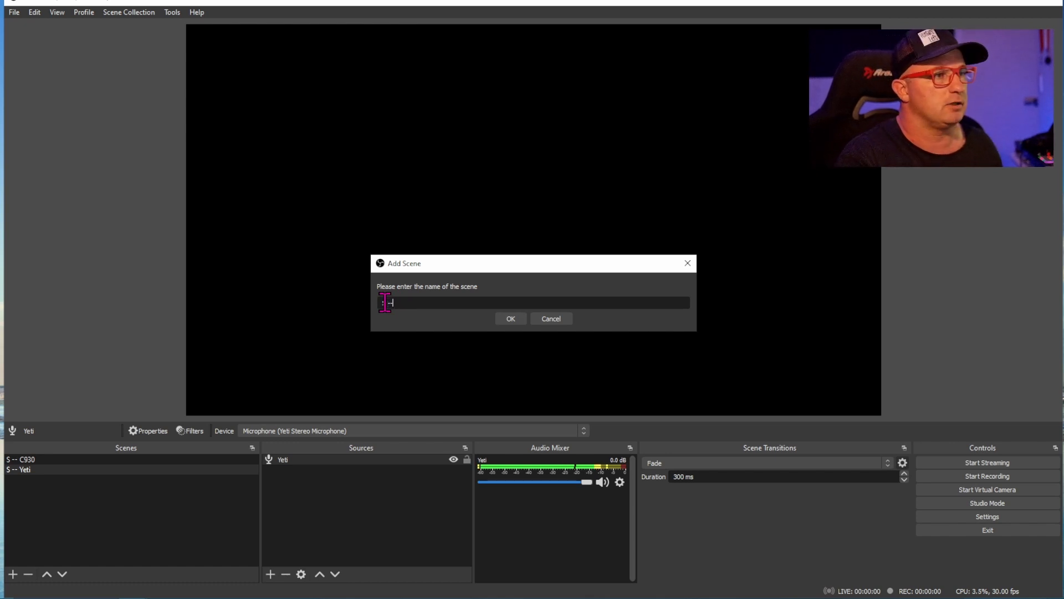
pyautogui.write('- Sp')
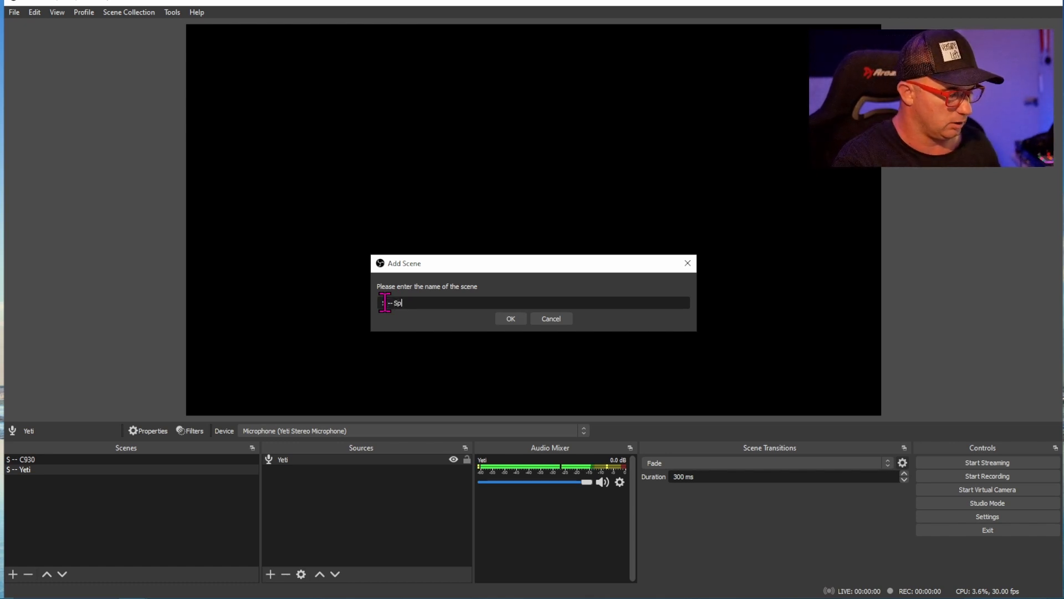
pyautogui.write('otify')
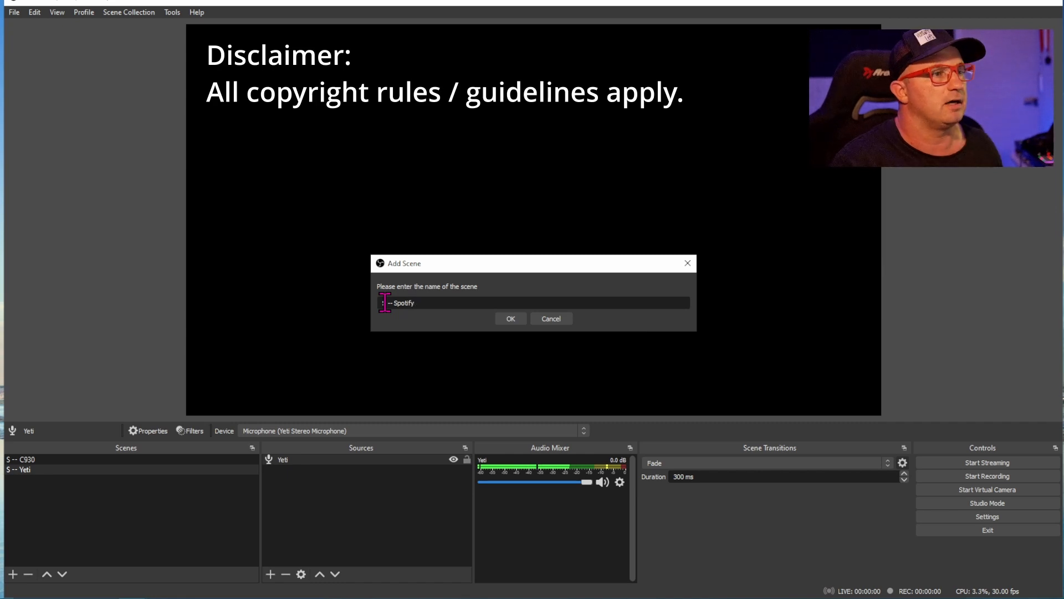
pyautogui.click(511, 318)
# - Add an Audio Output Capture source named "Spotify" to the "S -- Spotify" scene
pyautogui.click(271, 573)
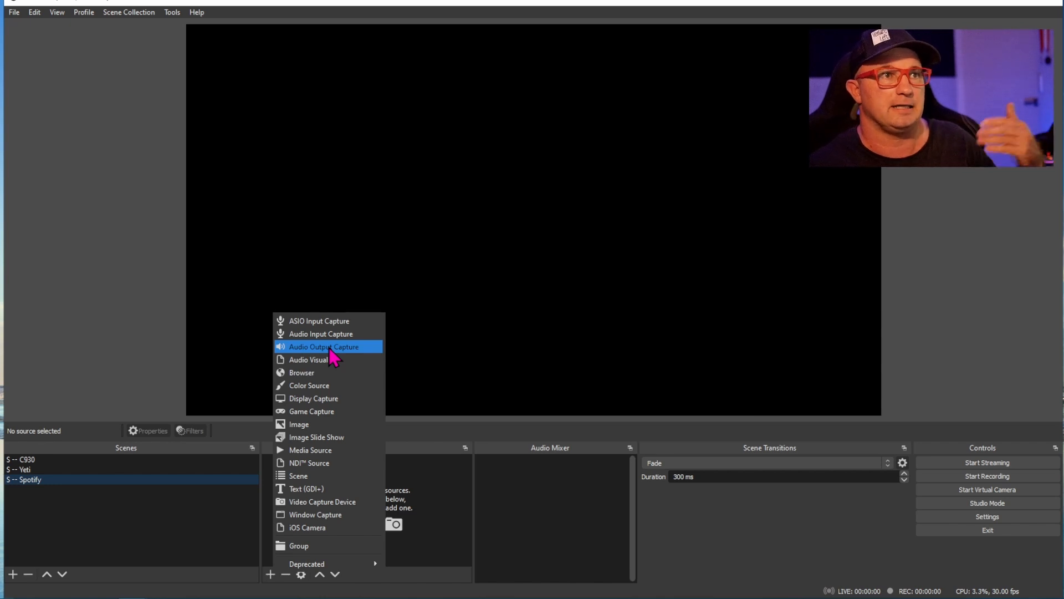
pyautogui.click(328, 348)
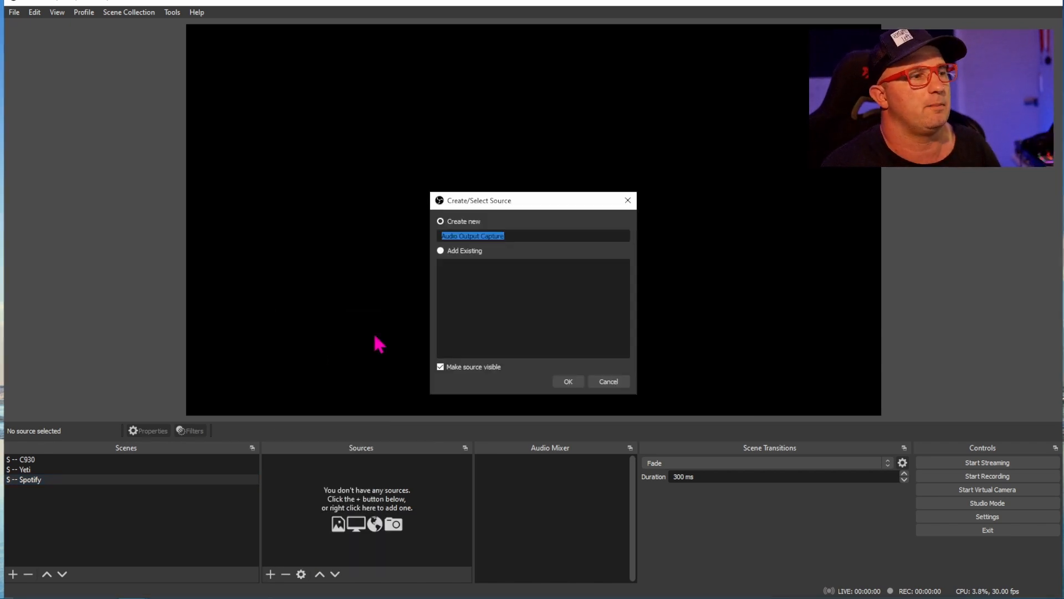
pyautogui.write('Spotify')
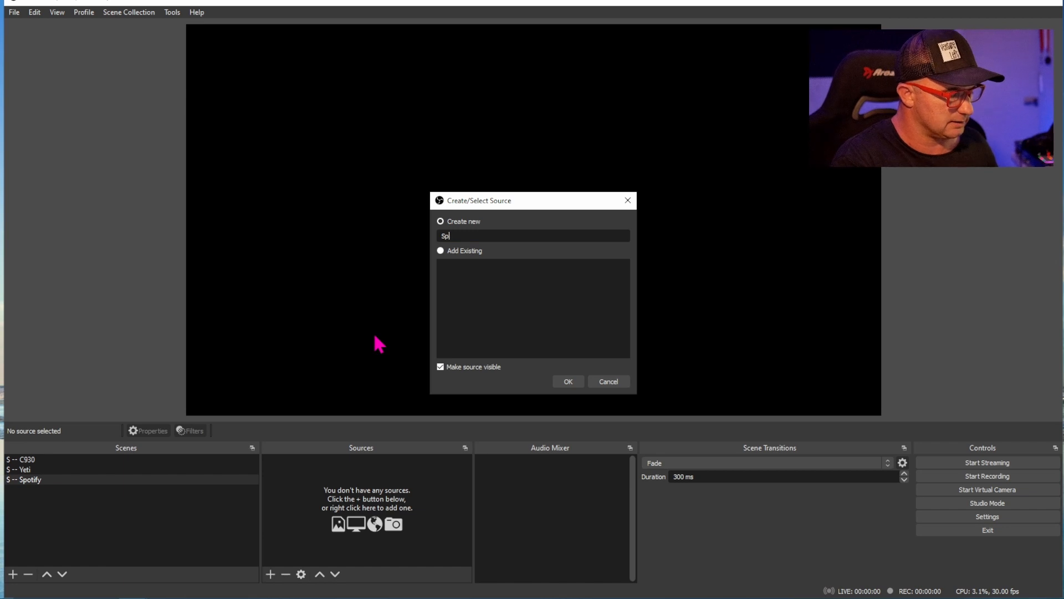
pyautogui.click(569, 381)
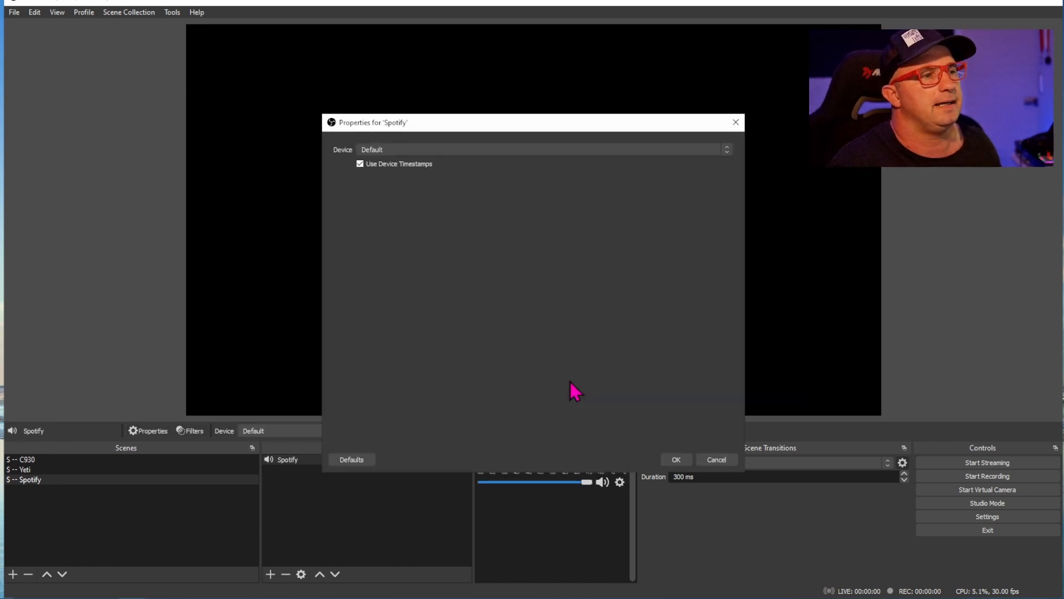
# - Set the Spotify source's device to Speakers (Realtek High Definition Audio), and check the music playback in the Spotify app before returning to OBS
pyautogui.click(466, 154)
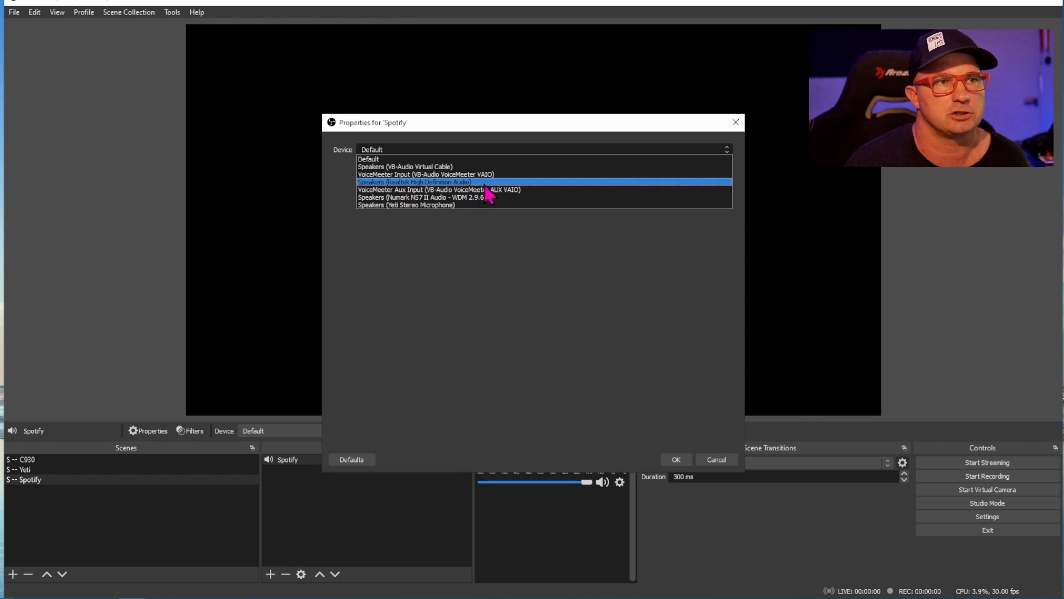
pyautogui.click(485, 184)
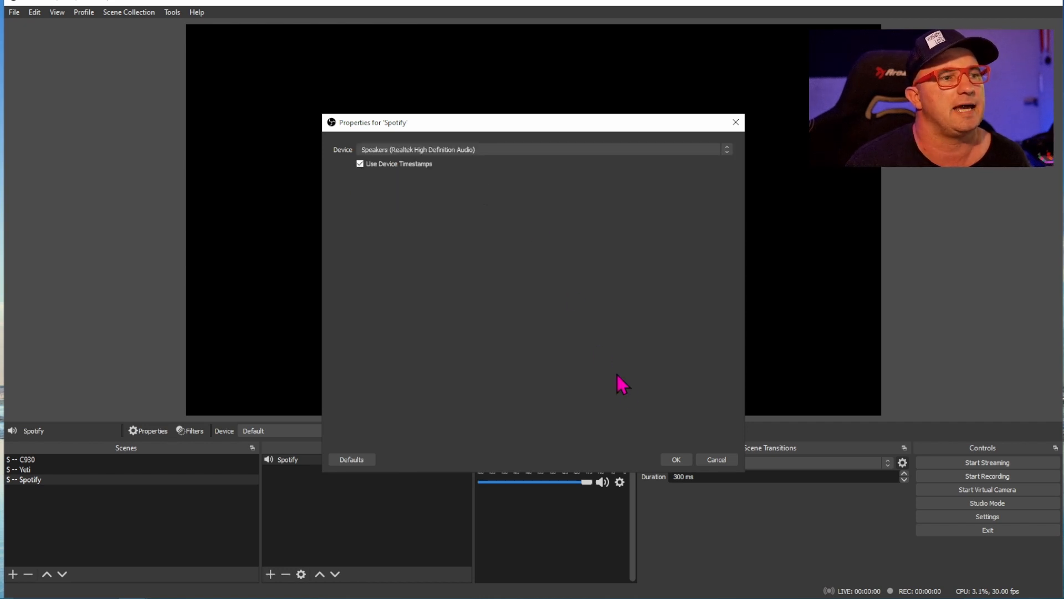
pyautogui.click(676, 460)
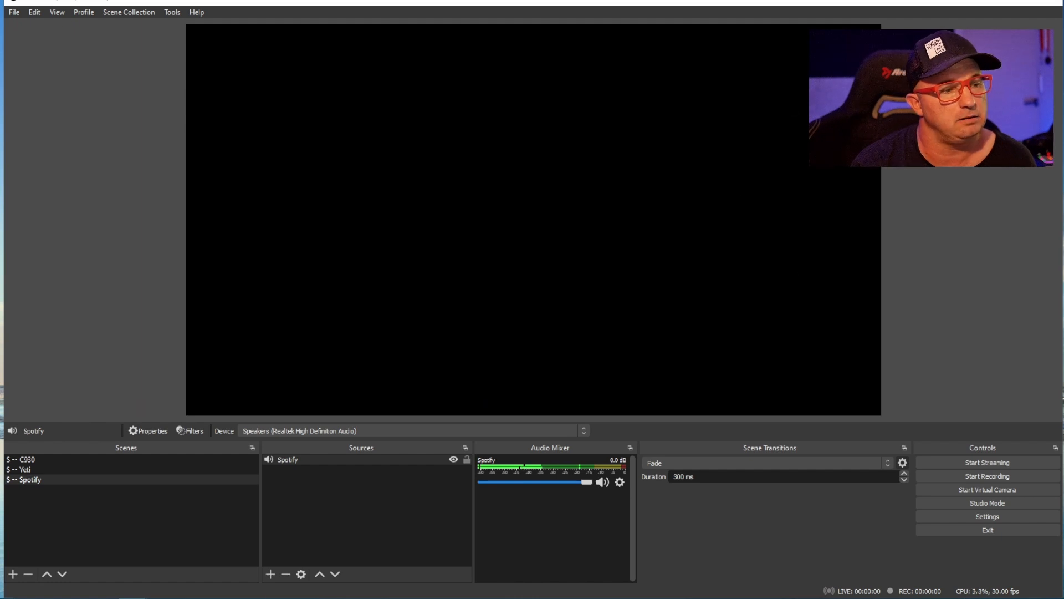
pyautogui.hotkey('alt', 'Tab')
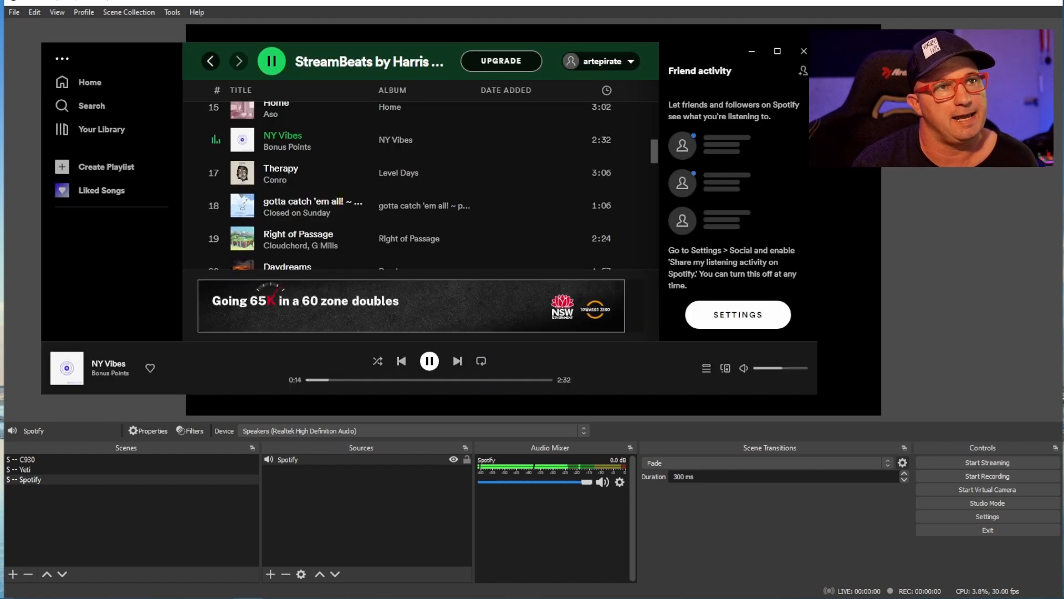
pyautogui.hotkey('alt', 'Tab')
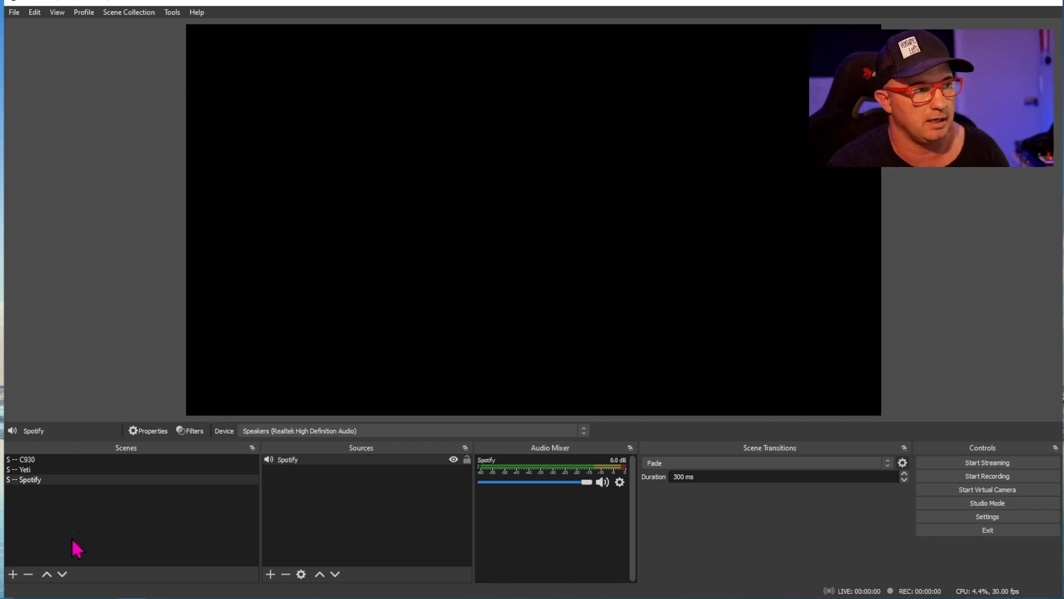
# - Add a new scene named "Main Webacm"
pyautogui.click(12, 573)
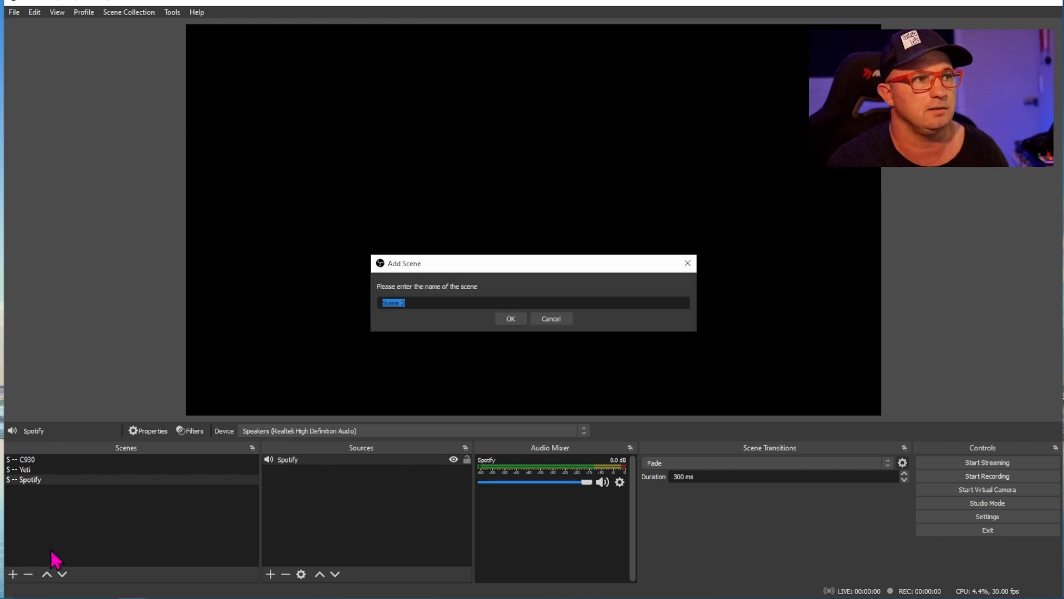
pyautogui.write('Main Webacm')
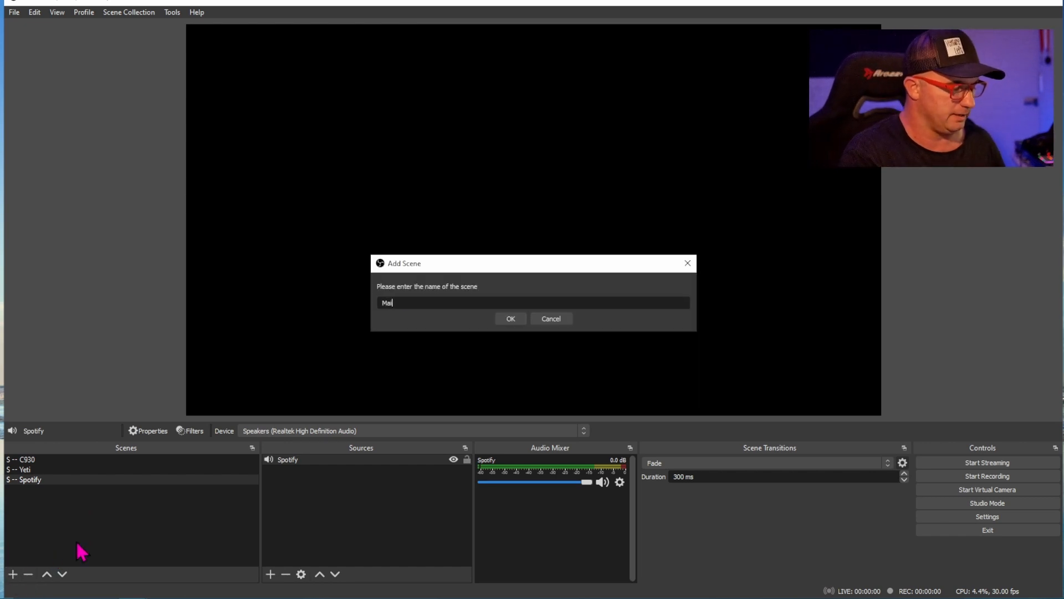
pyautogui.click(508, 320)
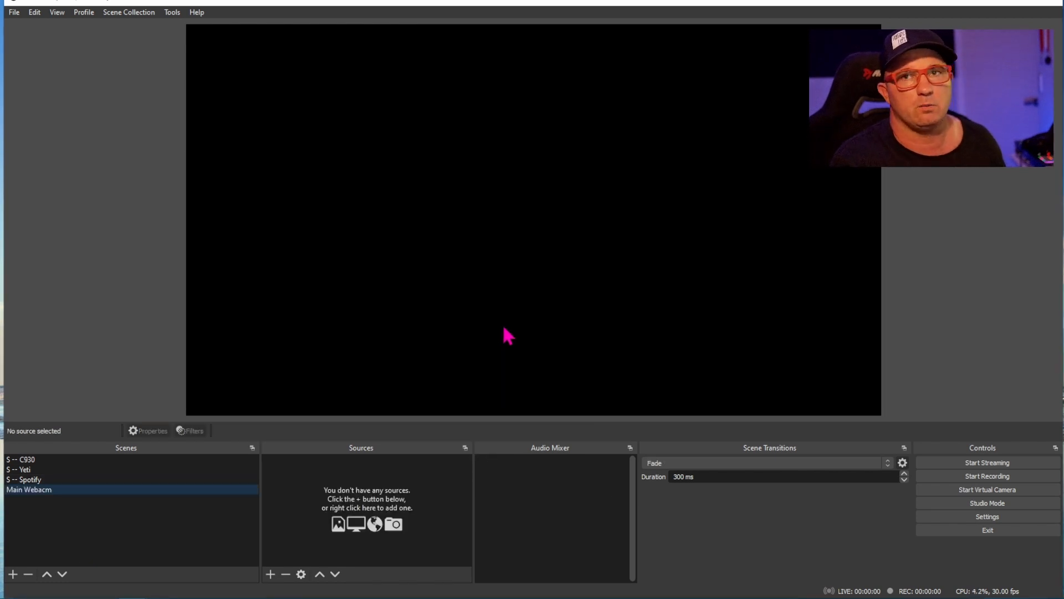
# - Add the existing "S -- C930" scene as a source in the "Main Webacm" scene
pyautogui.click(270, 574)
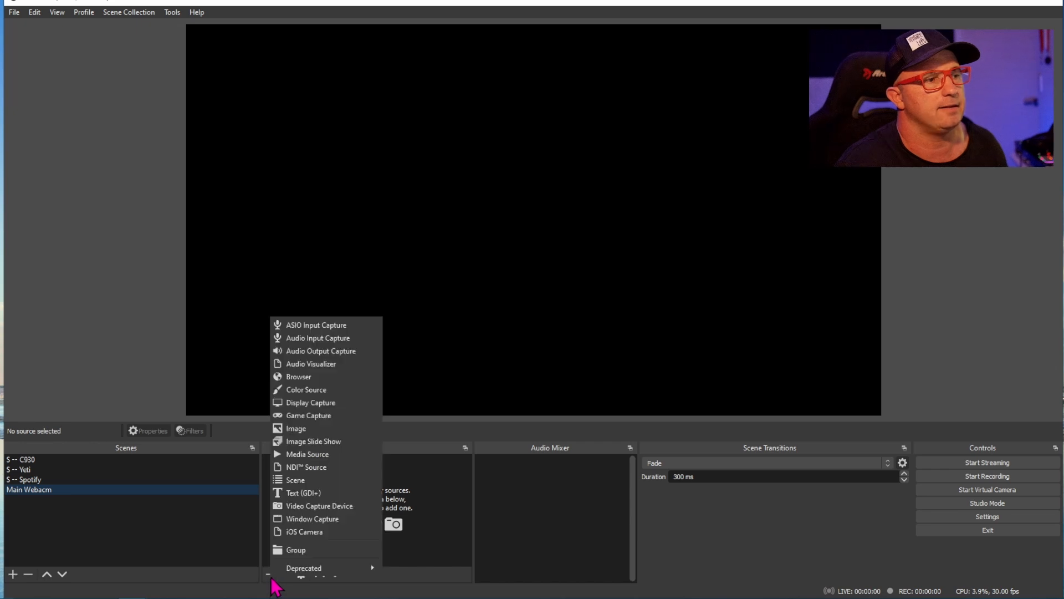
pyautogui.click(296, 480)
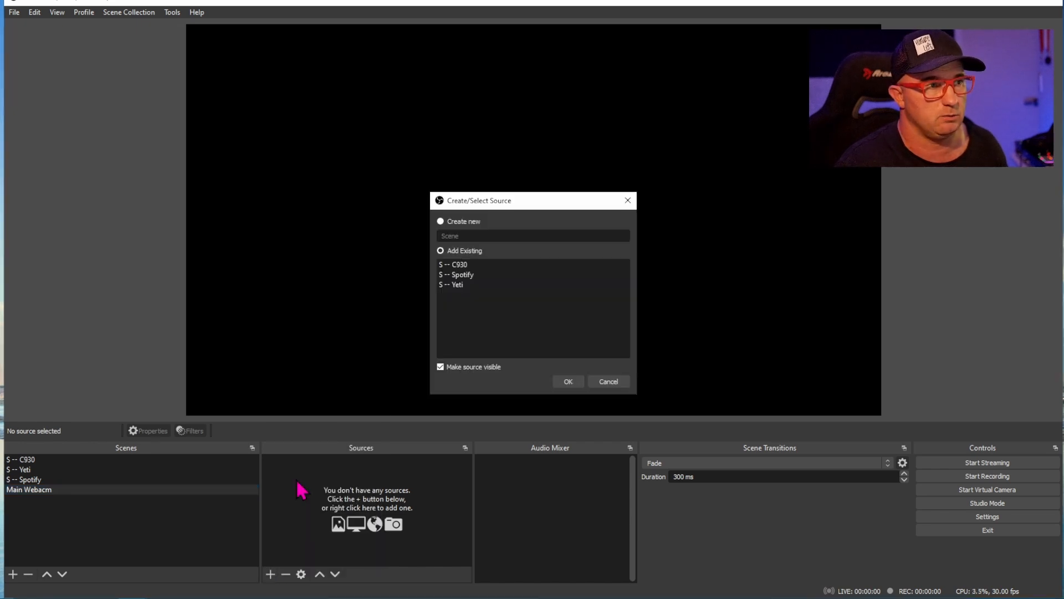
pyautogui.click(463, 267)
pyautogui.click(570, 382)
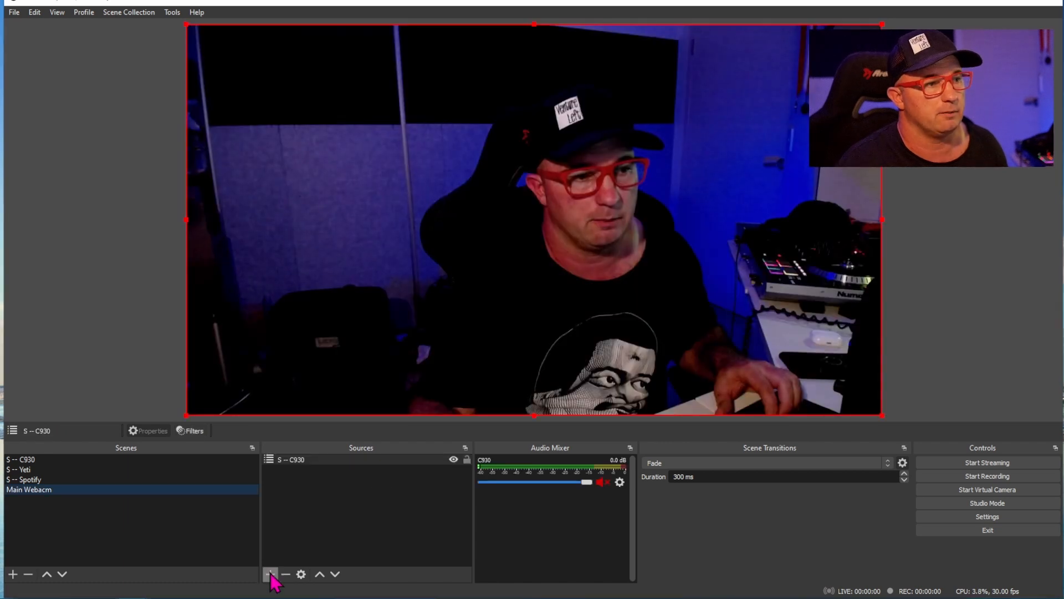
# - Add the existing "S -- Yeti" scene as a source in the "Main Webacm" scene
pyautogui.click(271, 574)
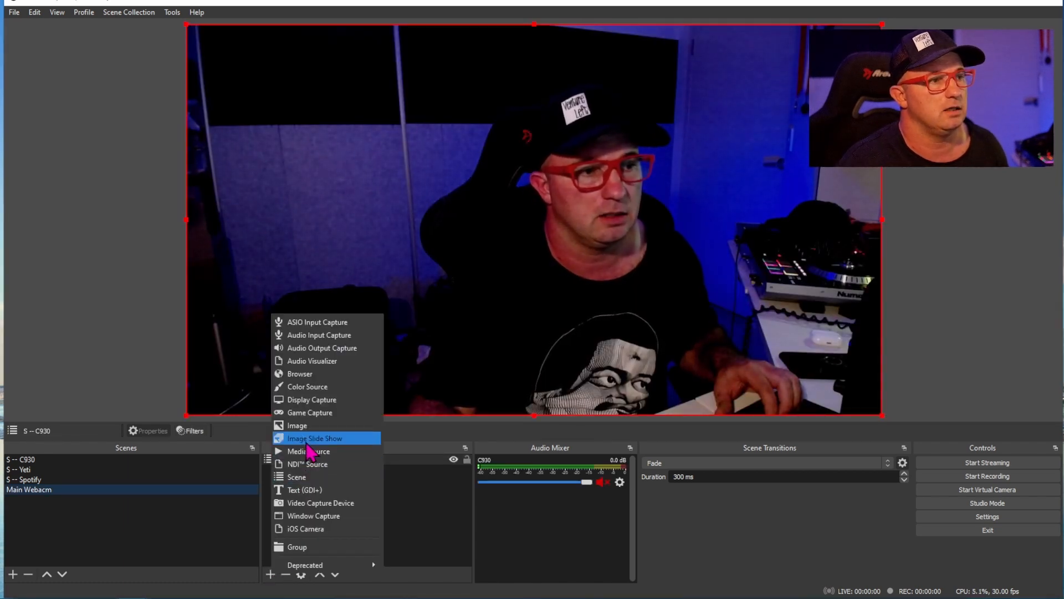
pyautogui.click(299, 480)
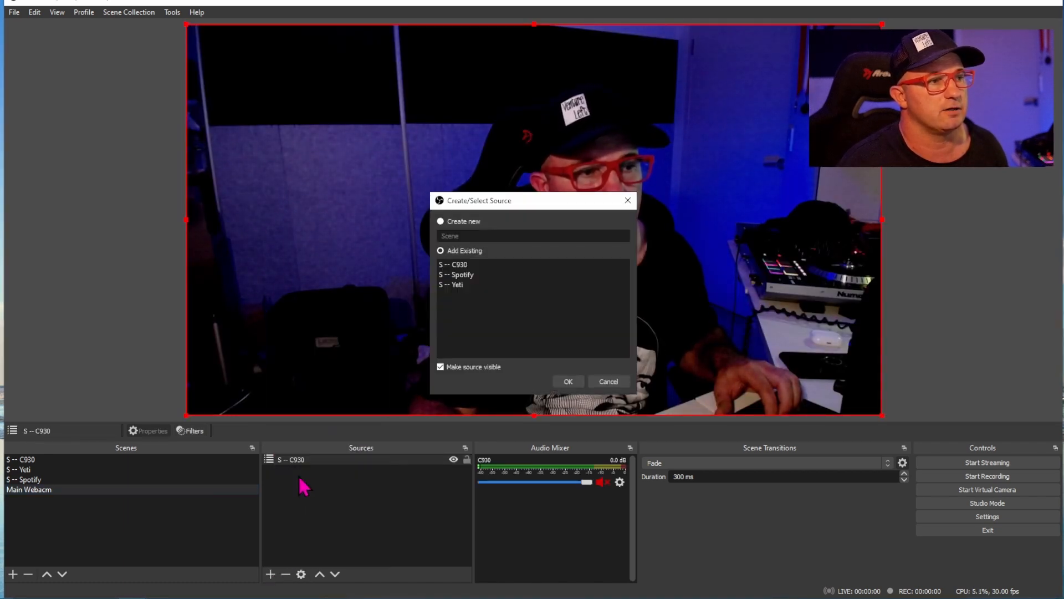
pyautogui.click(458, 286)
pyautogui.click(568, 382)
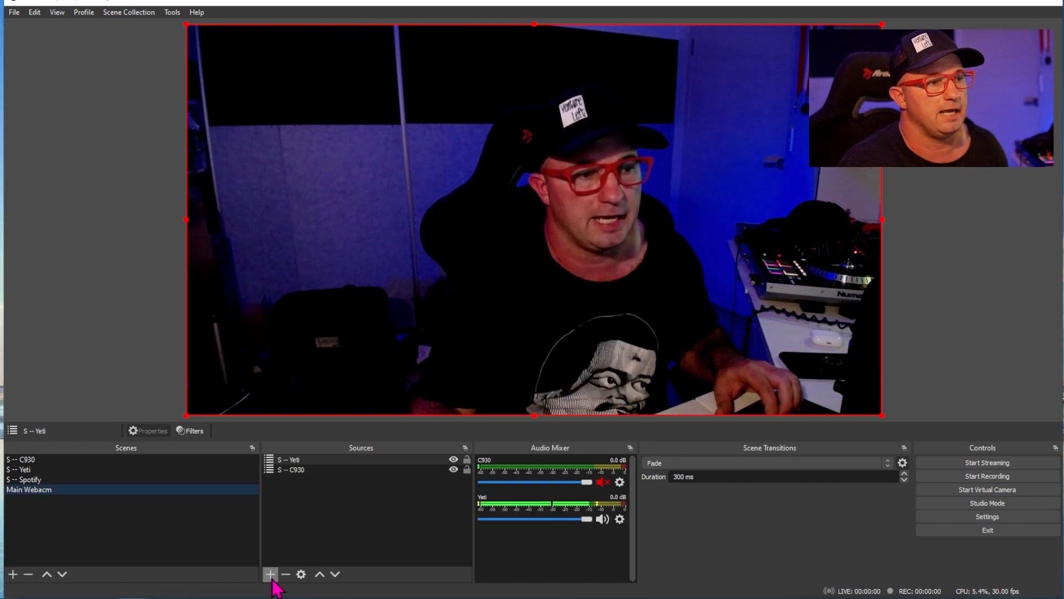
# - Add the existing "S -- Spotify" scene as a source in the "Main Webacm" scene
pyautogui.click(271, 574)
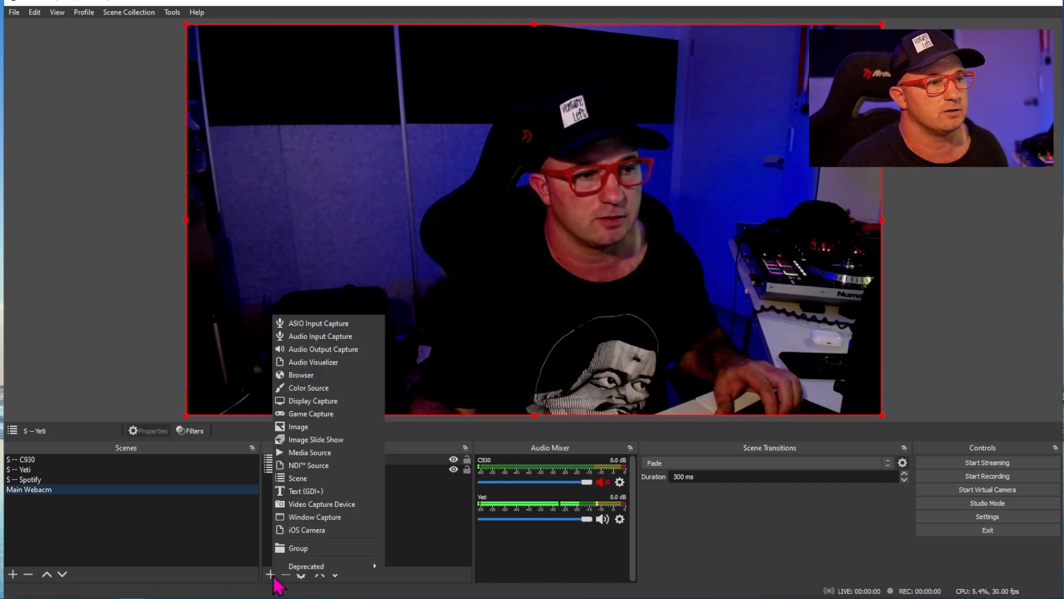
pyautogui.click(320, 479)
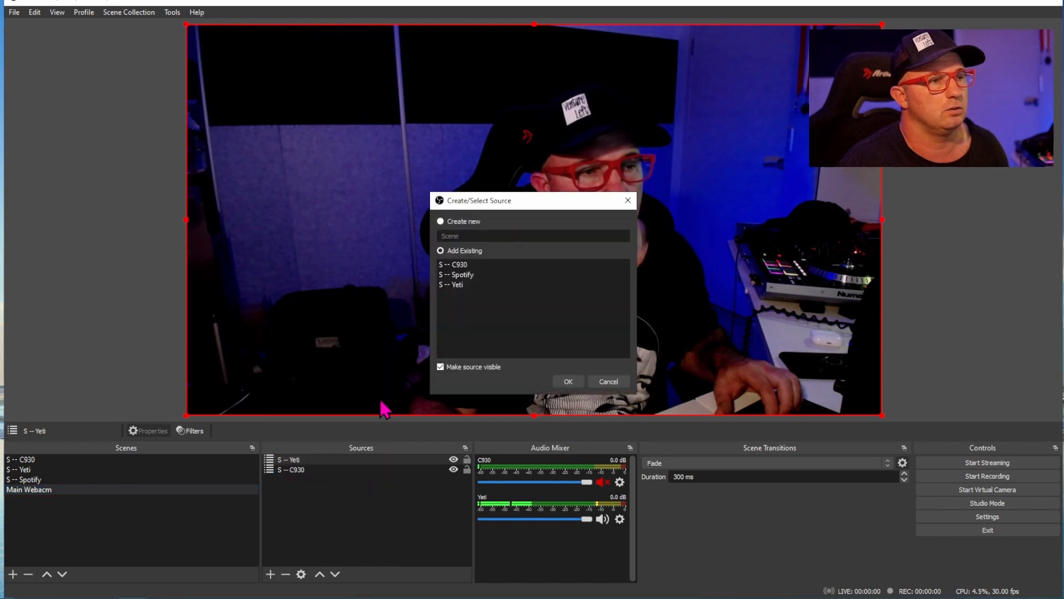
pyautogui.click(471, 276)
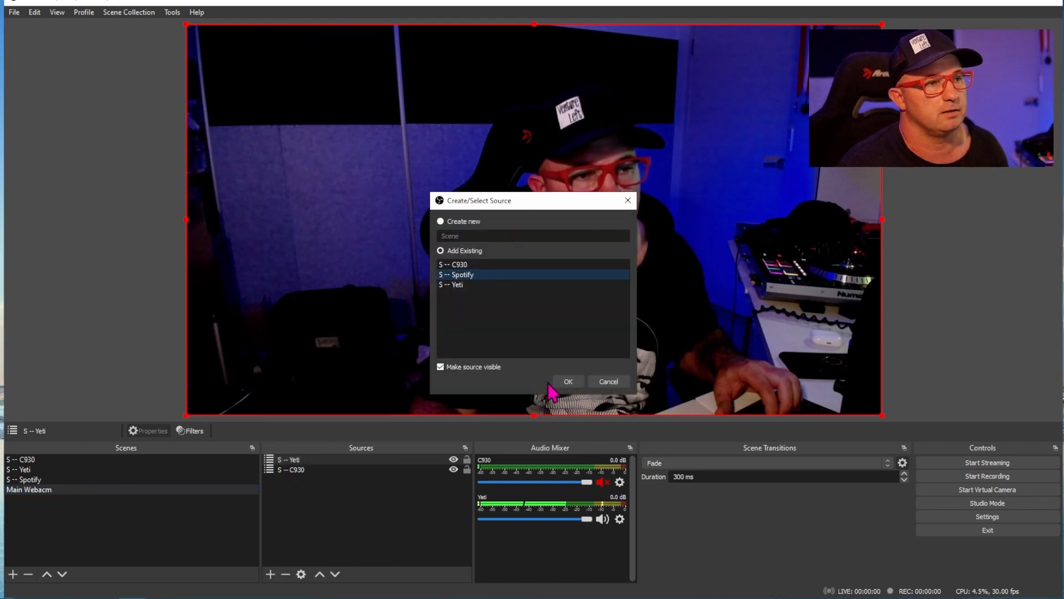
pyautogui.click(569, 381)
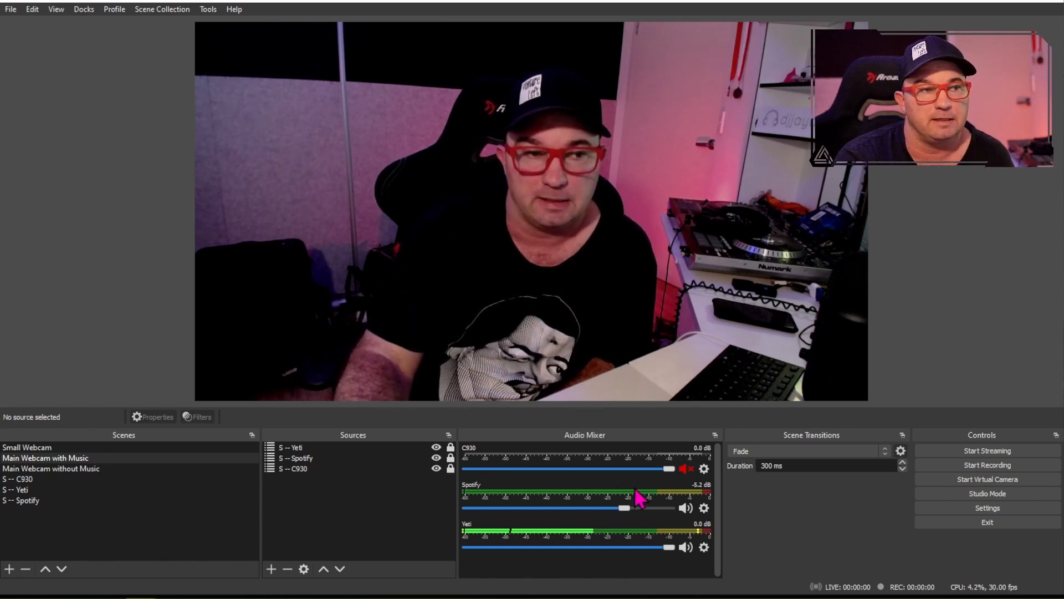
# - Set Spotify's audio monitoring to Monitor and Output in the advanced audio properties
pyautogui.click(704, 507)
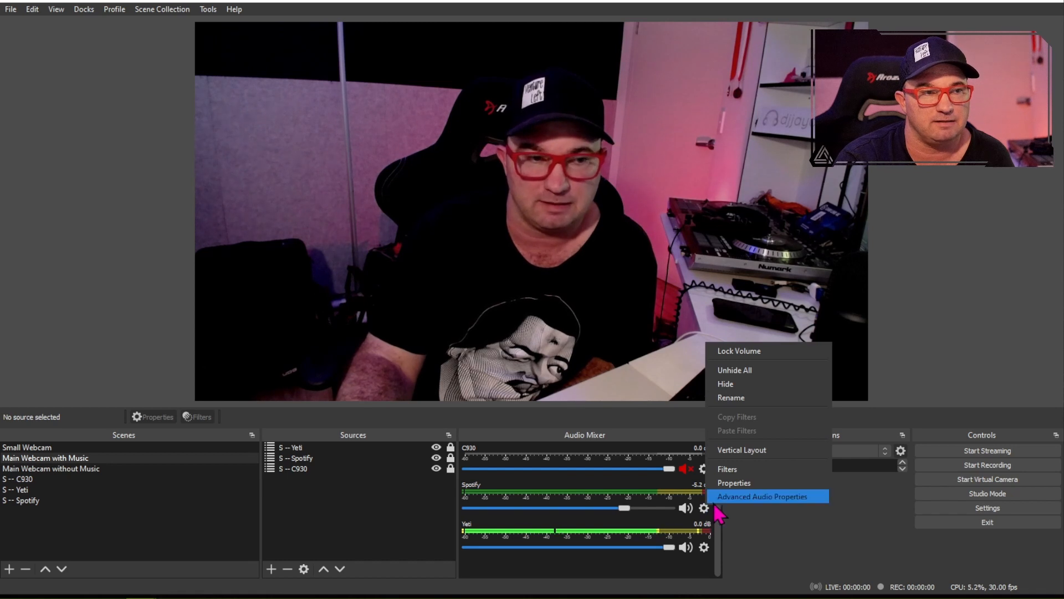
pyautogui.click(743, 496)
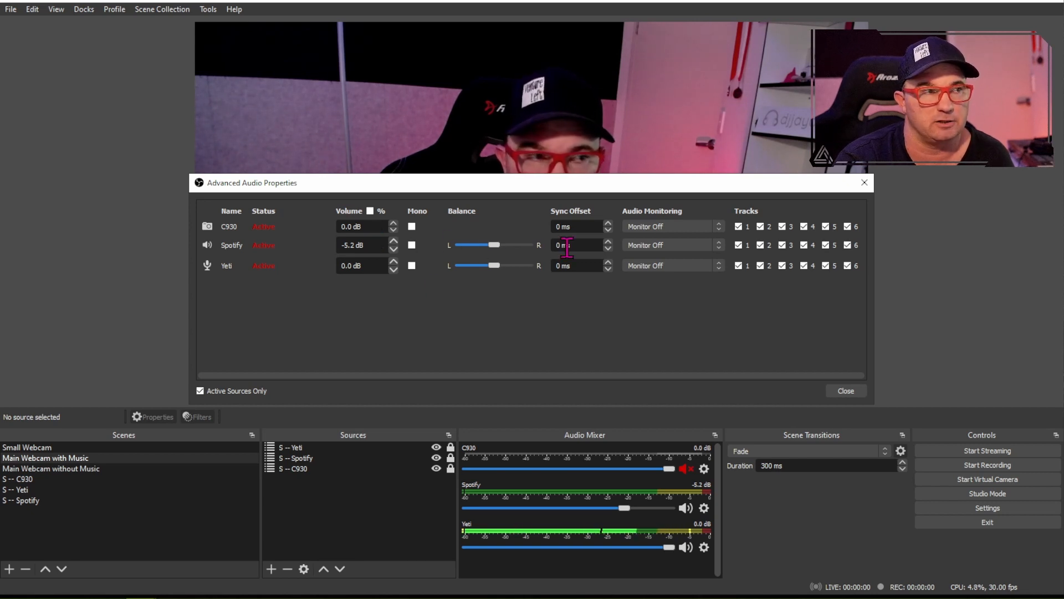
pyautogui.click(656, 256)
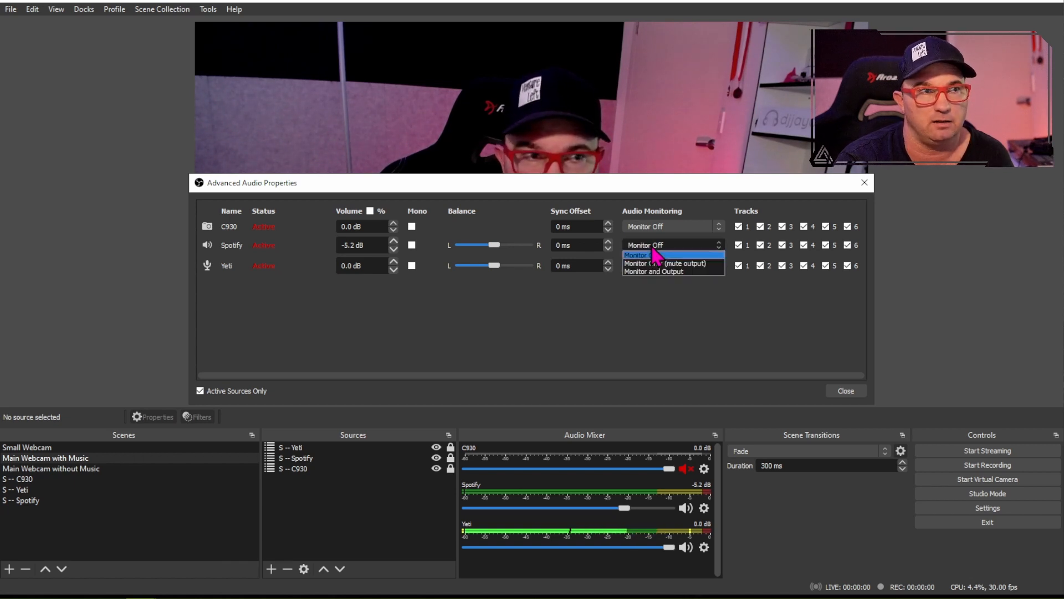
pyautogui.click(659, 271)
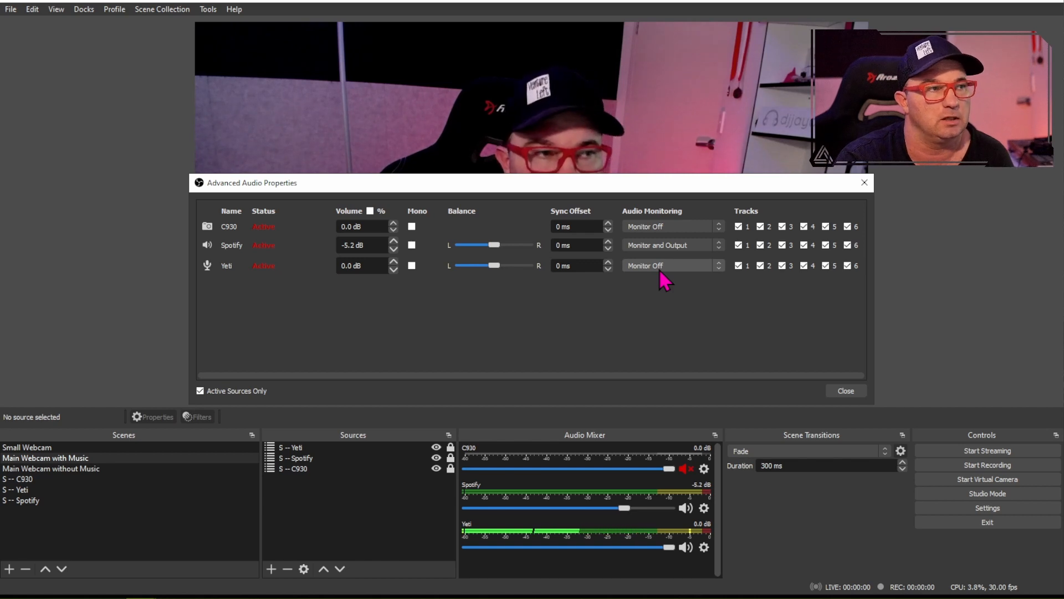
# - Examine the audio monitoring options for the Yeti microphone and keep it on Monitor Off
pyautogui.click(657, 267)
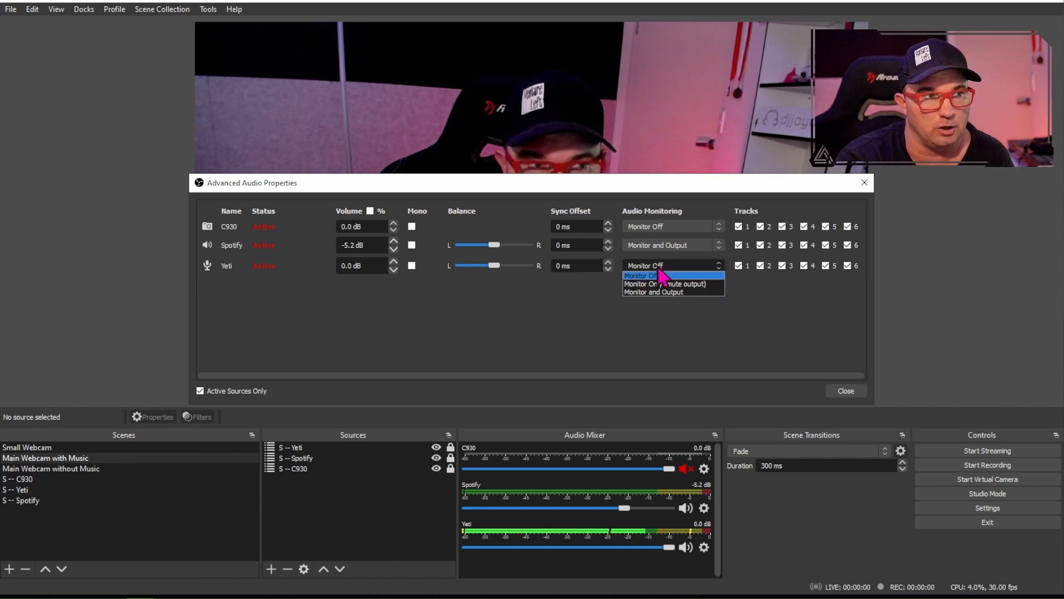
pyautogui.click(659, 270)
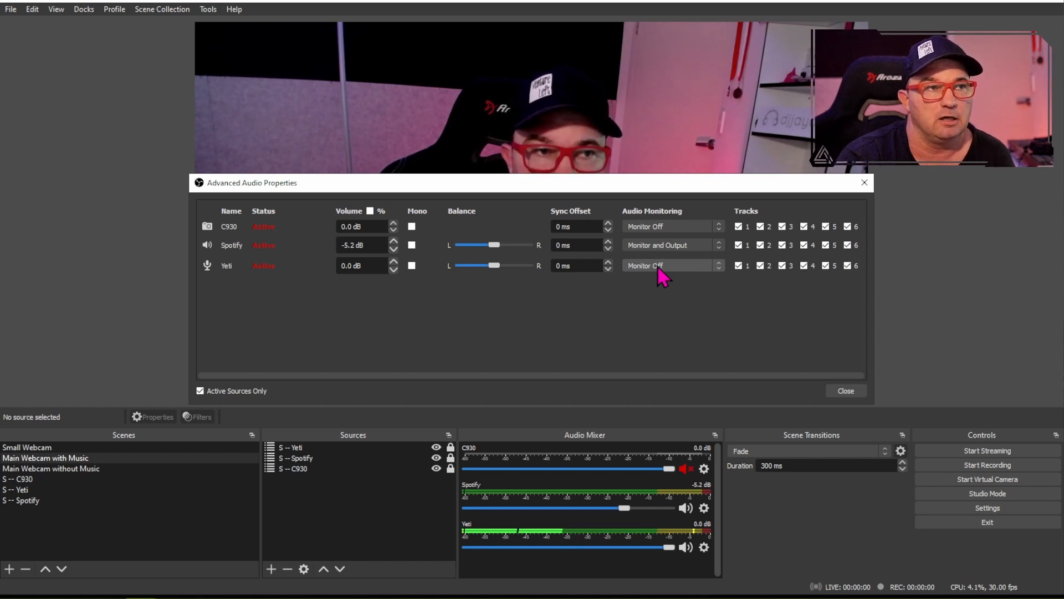
pyautogui.click(659, 268)
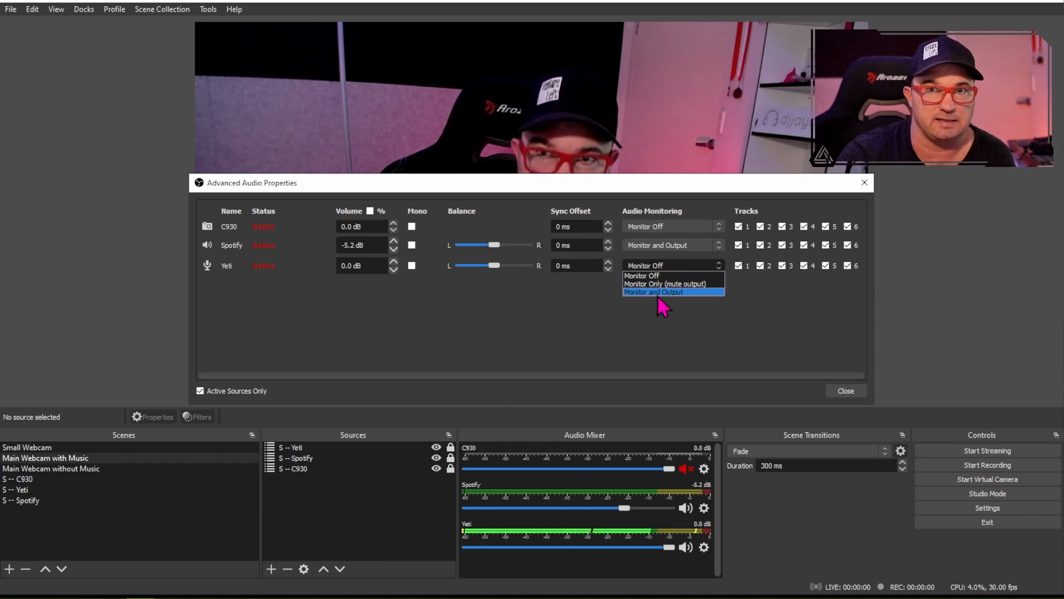
pyautogui.click(669, 276)
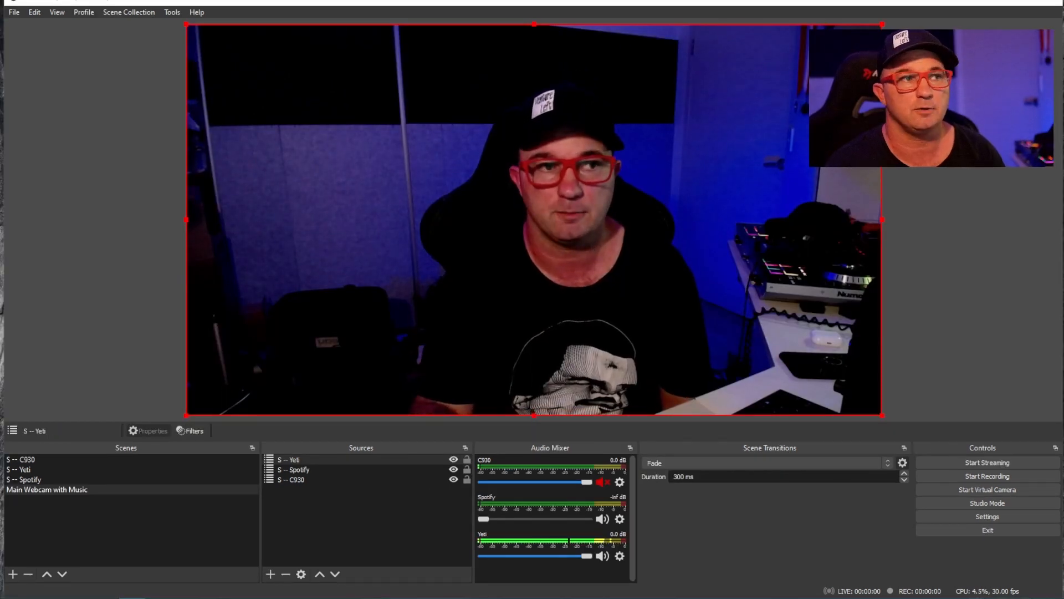
# - Duplicate the "Main Webcam with Music" scene under the name "Main Webcam without Music"
pyautogui.rightClick(68, 492)
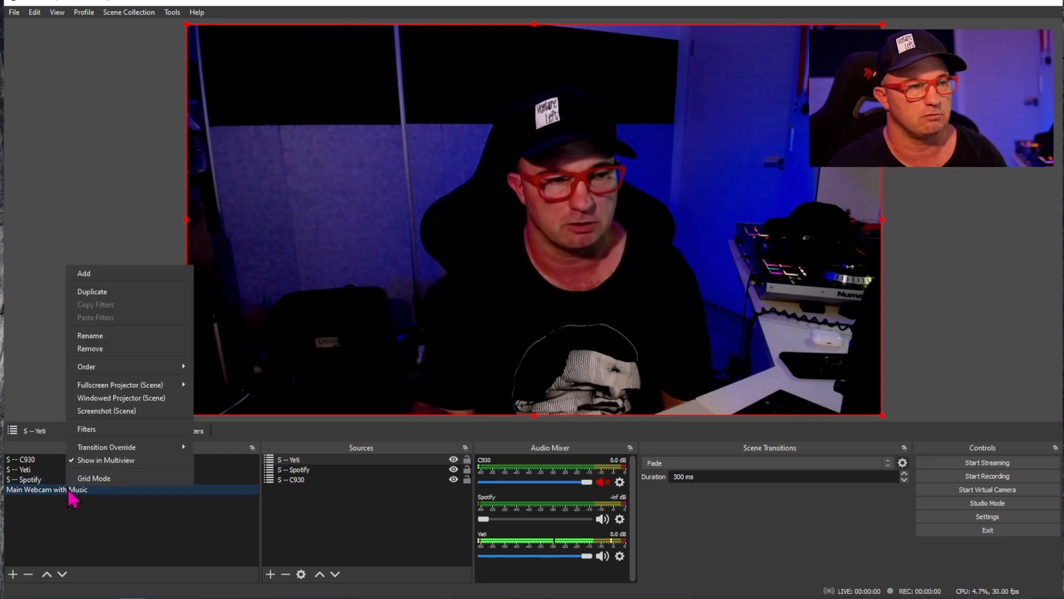
pyautogui.click(93, 292)
pyautogui.moveTo(435, 303); pyautogui.dragTo(486, 302)
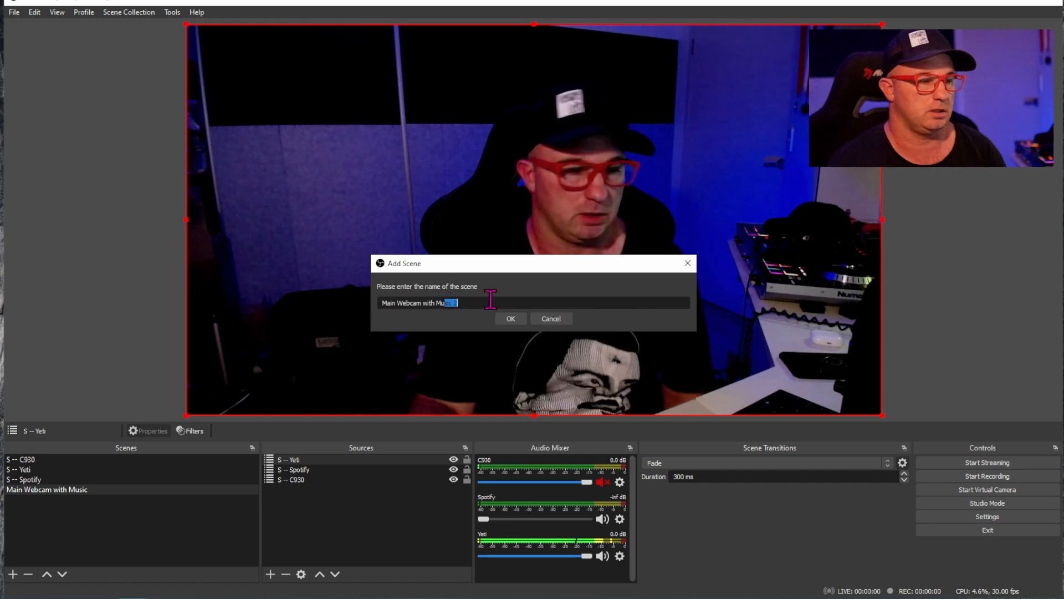
pyautogui.write('out')
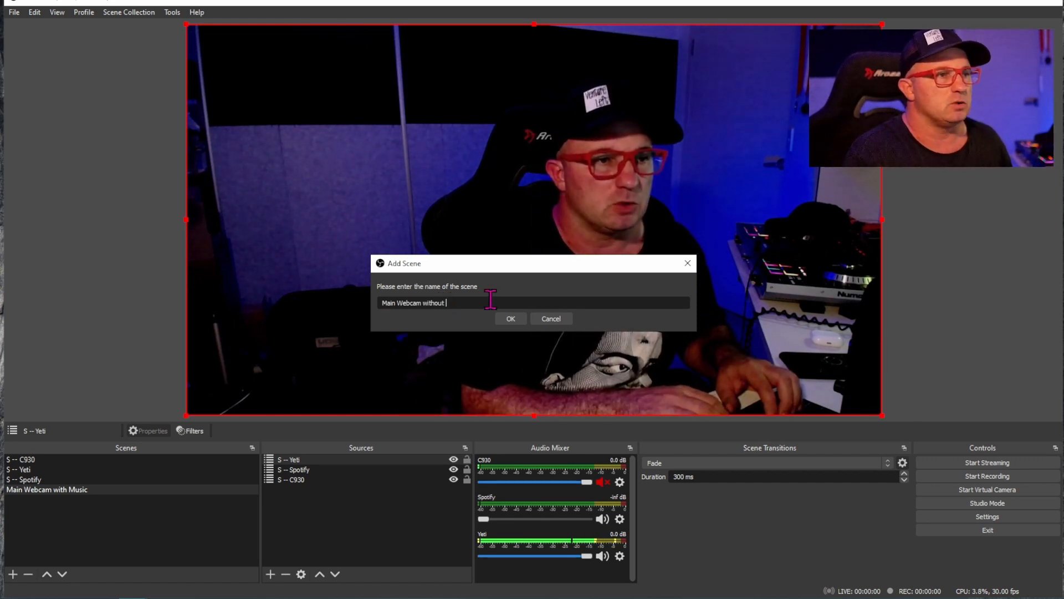
pyautogui.write(' Music')
pyautogui.click(508, 317)
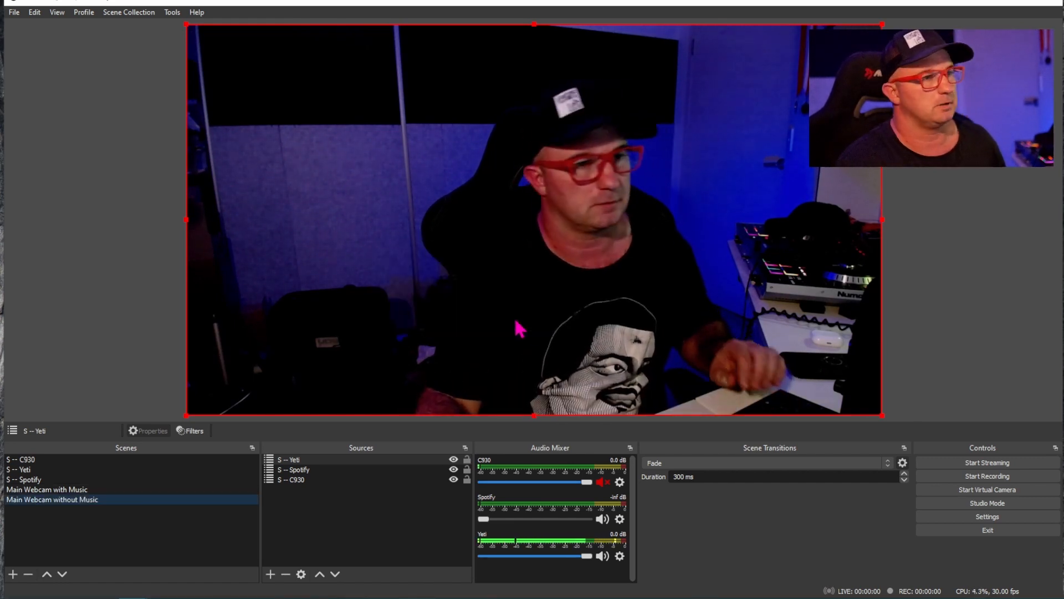
# - Remove the "S -- Spotify" source from the "Main Webcam without Music" scene
pyautogui.click(295, 469)
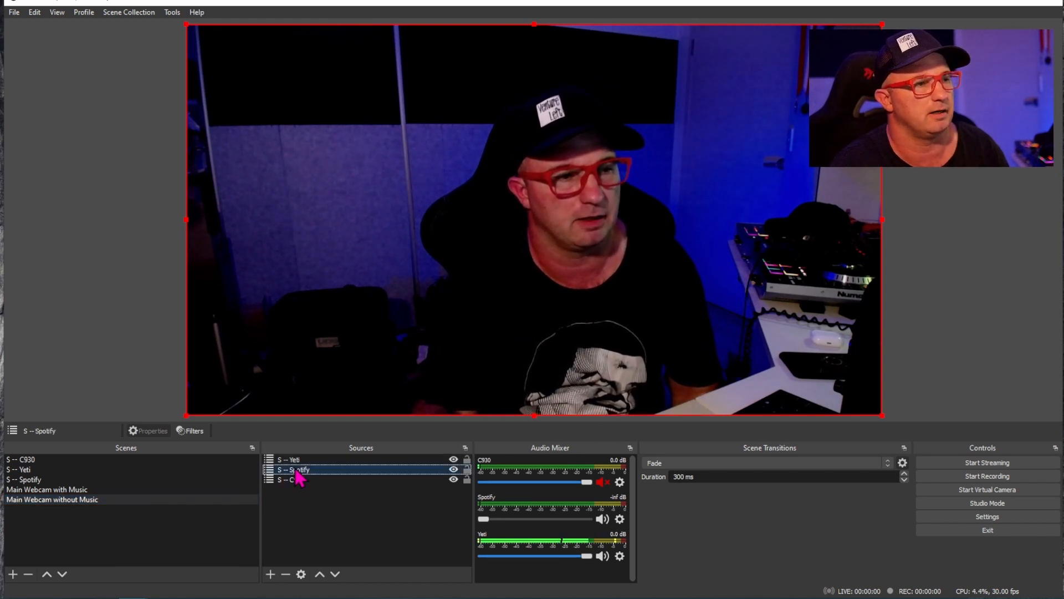
pyautogui.rightClick(295, 469)
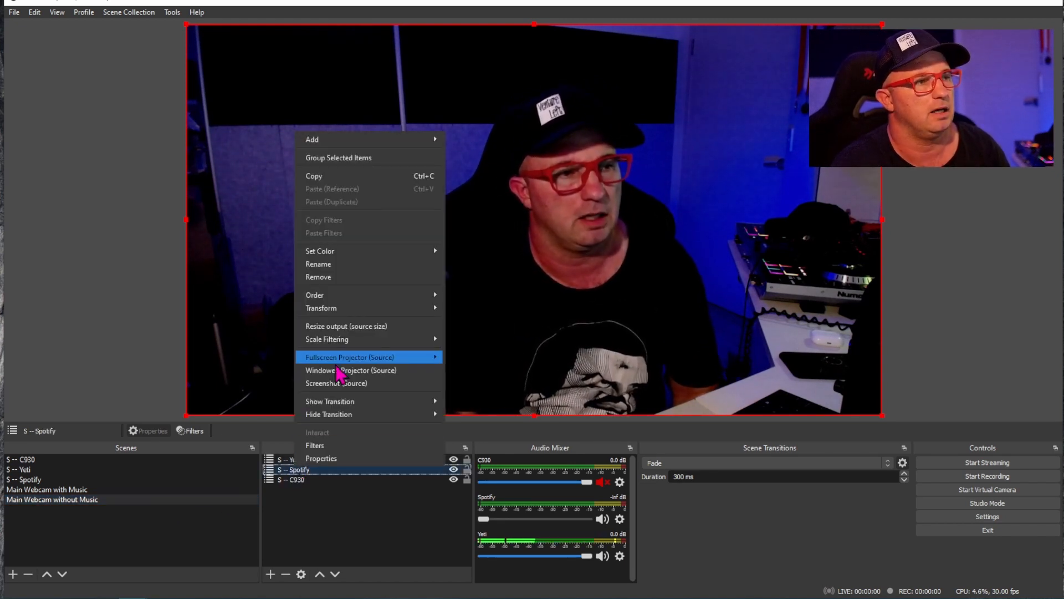
pyautogui.click(334, 277)
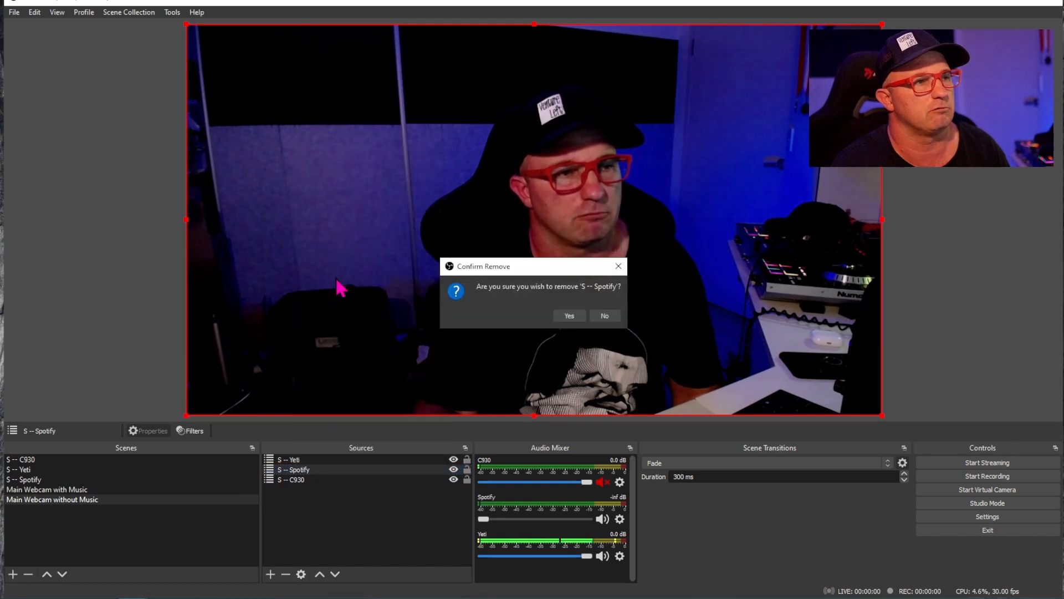
pyautogui.click(580, 315)
# - Raise the Spotify volume to -5.2 dB in the "Main Webcam with Music" scene, and switch to "Main Webcam without Music"
pyautogui.hotkey('ctrl', 'z')
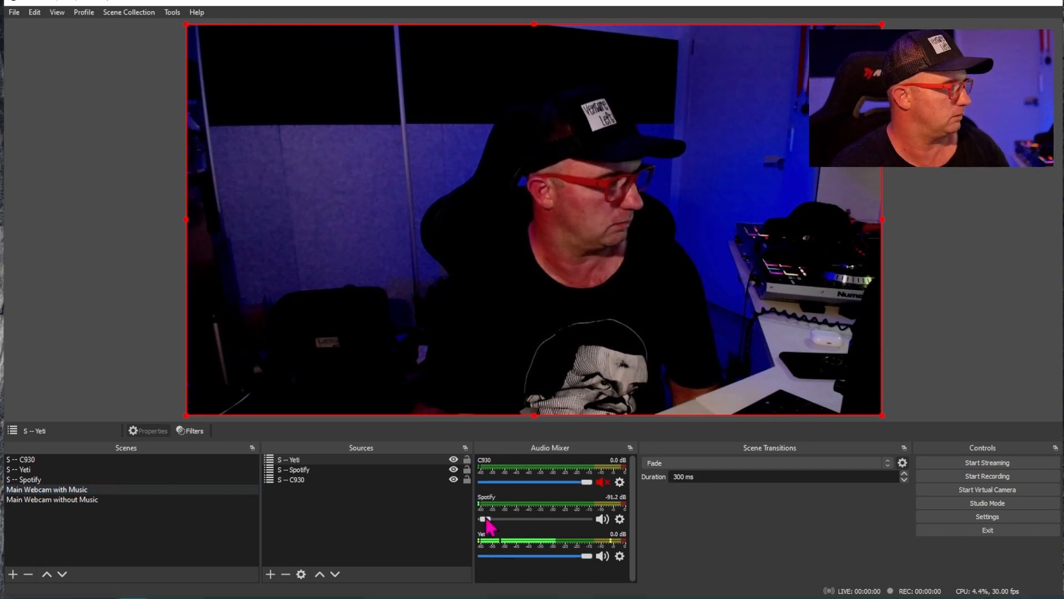
pyautogui.moveTo(485, 520); pyautogui.dragTo(553, 527)
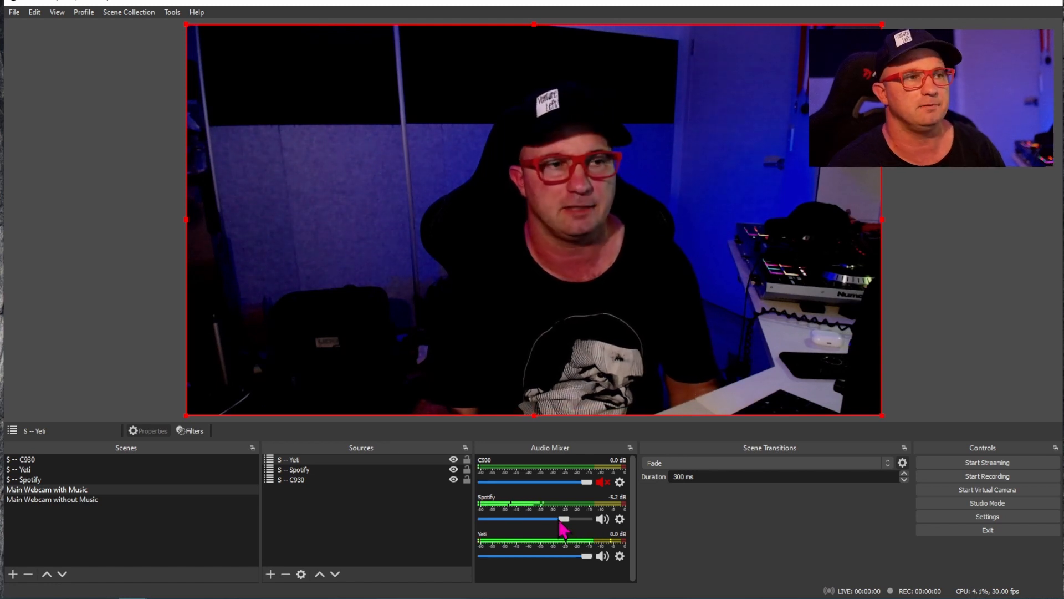
pyautogui.click(108, 499)
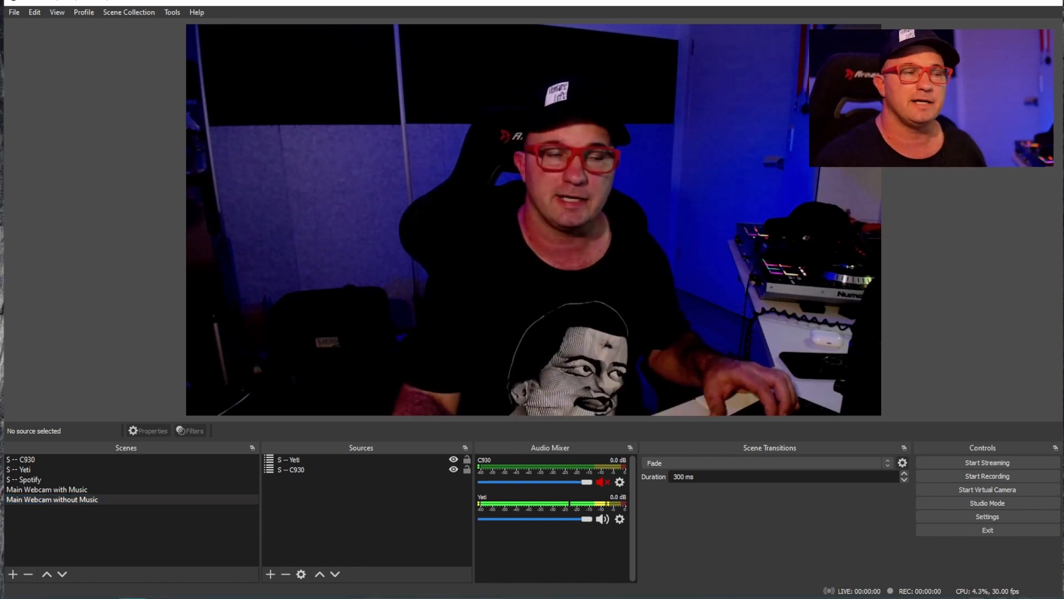
# - Add a new scene named "Small Webcam"
pyautogui.click(11, 579)
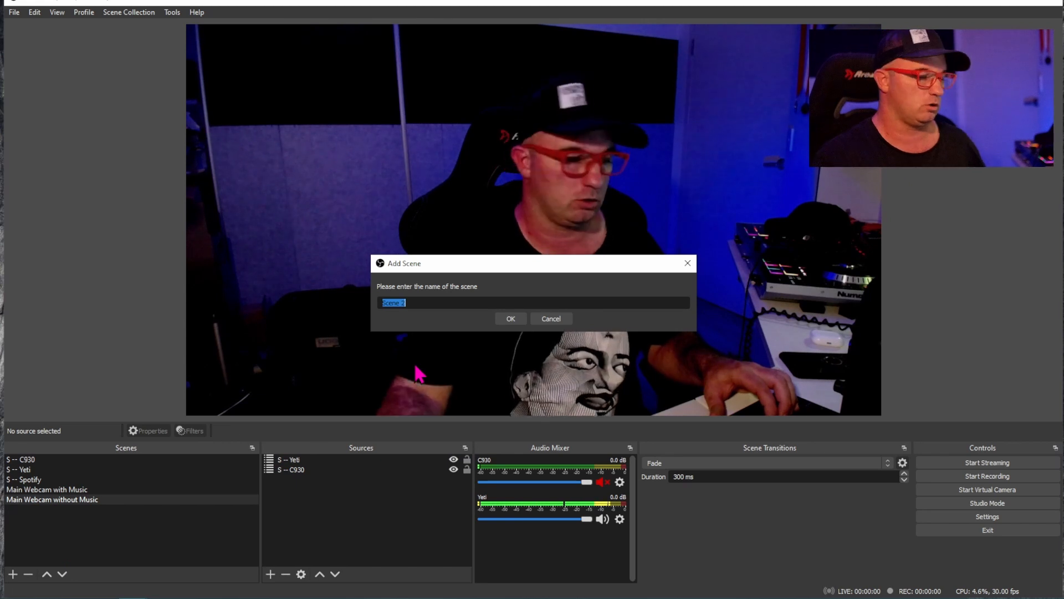
pyautogui.write('Small W')
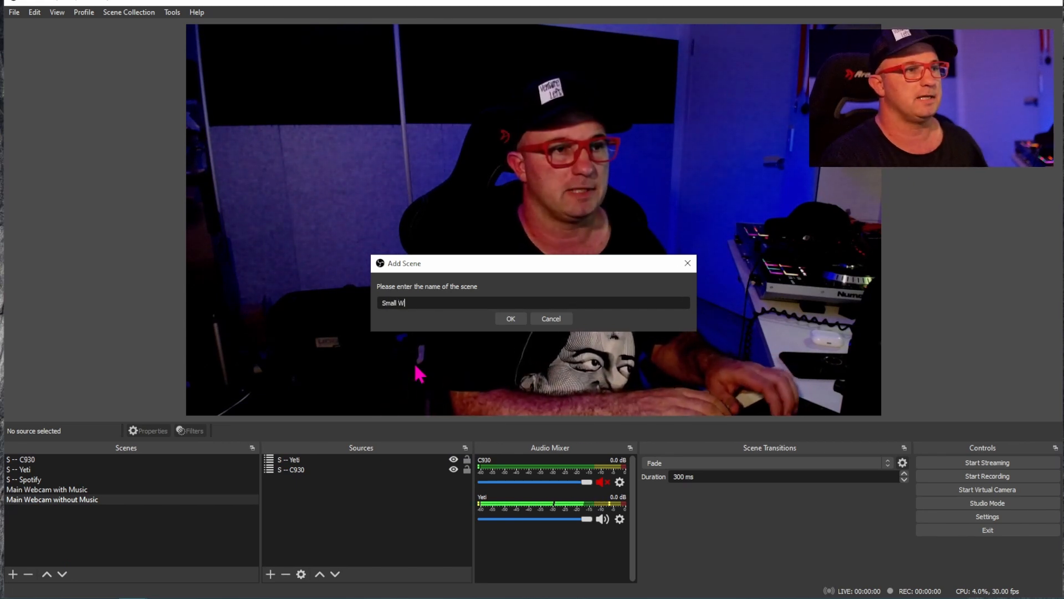
pyautogui.write('ebcam')
pyautogui.click(510, 318)
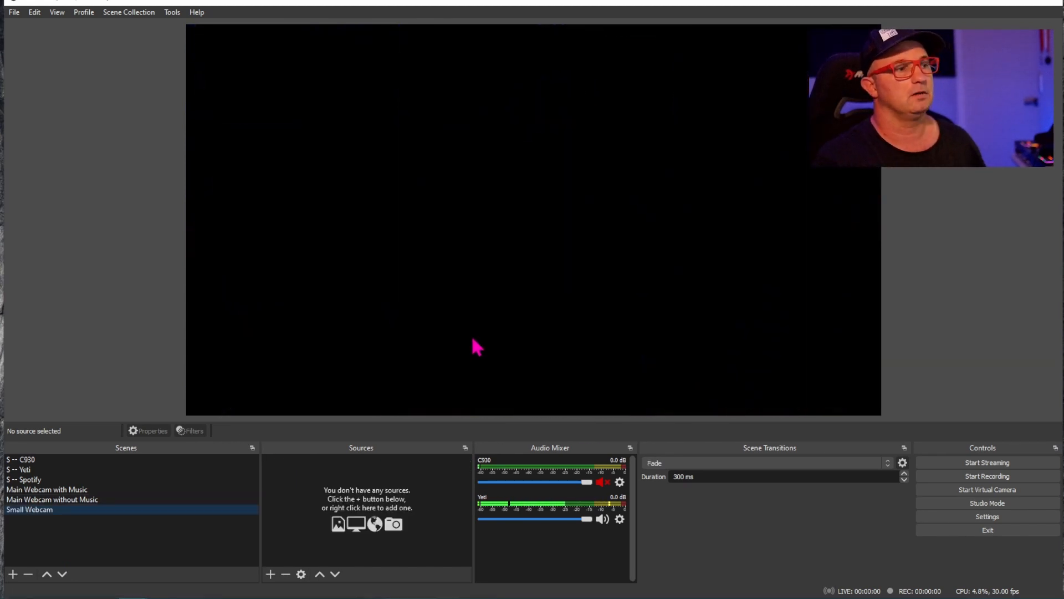
# - Add the existing "S -- Yeti" scene as a source in the "Small Webcam" scene
pyautogui.click(270, 577)
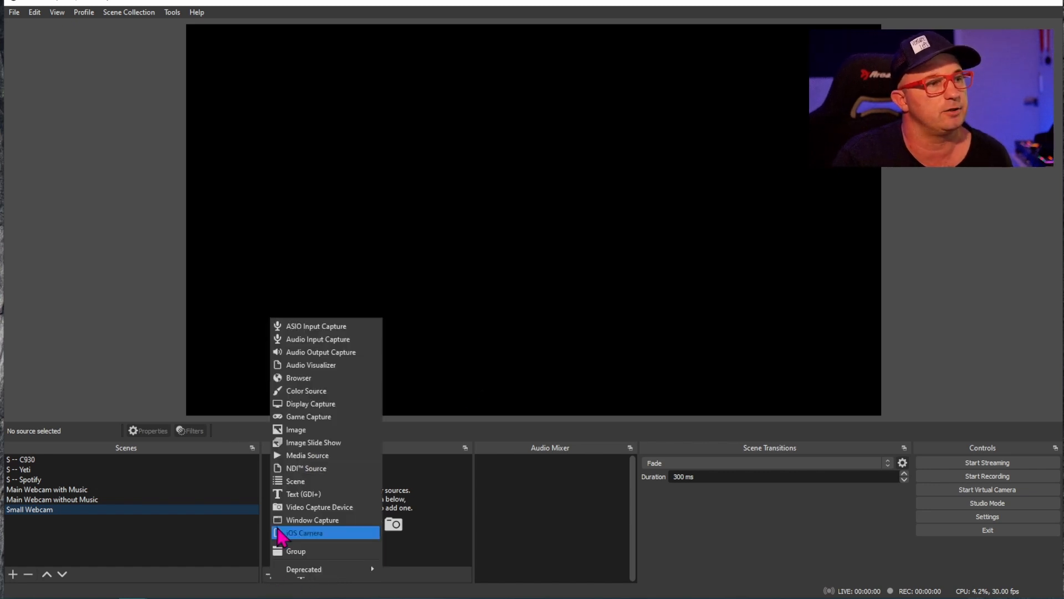
pyautogui.click(296, 481)
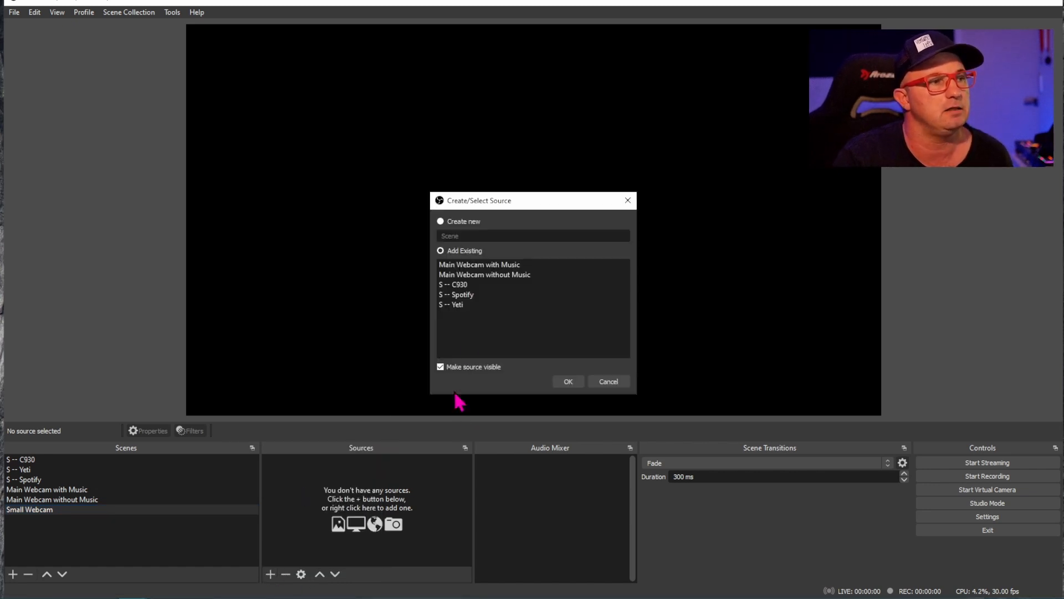
pyautogui.click(456, 305)
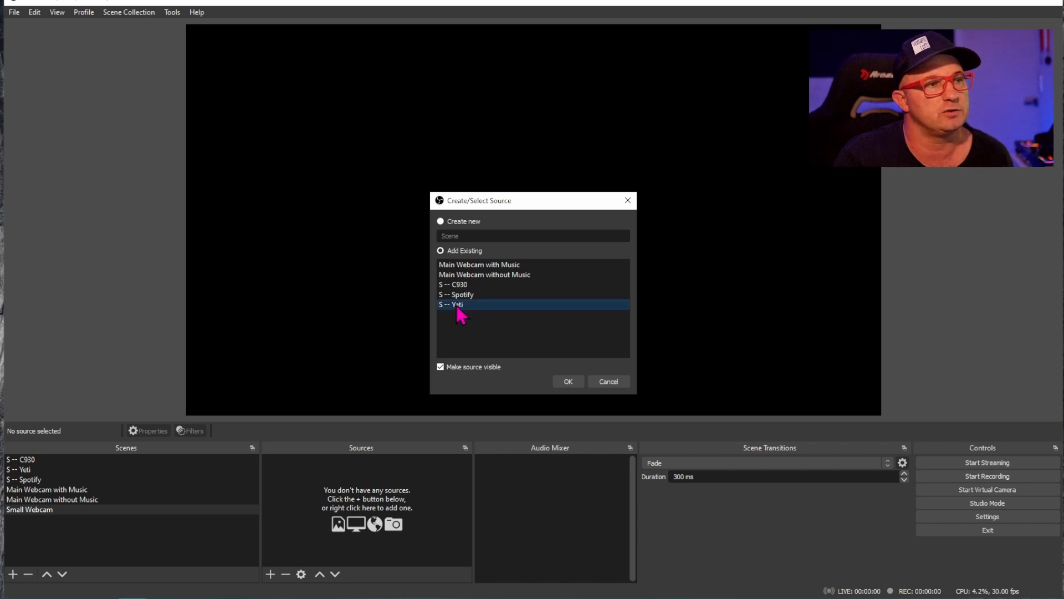
pyautogui.click(553, 377)
# - Add the existing "S -- C930" scene as a source in the "Small Webcam" scene
pyautogui.click(270, 574)
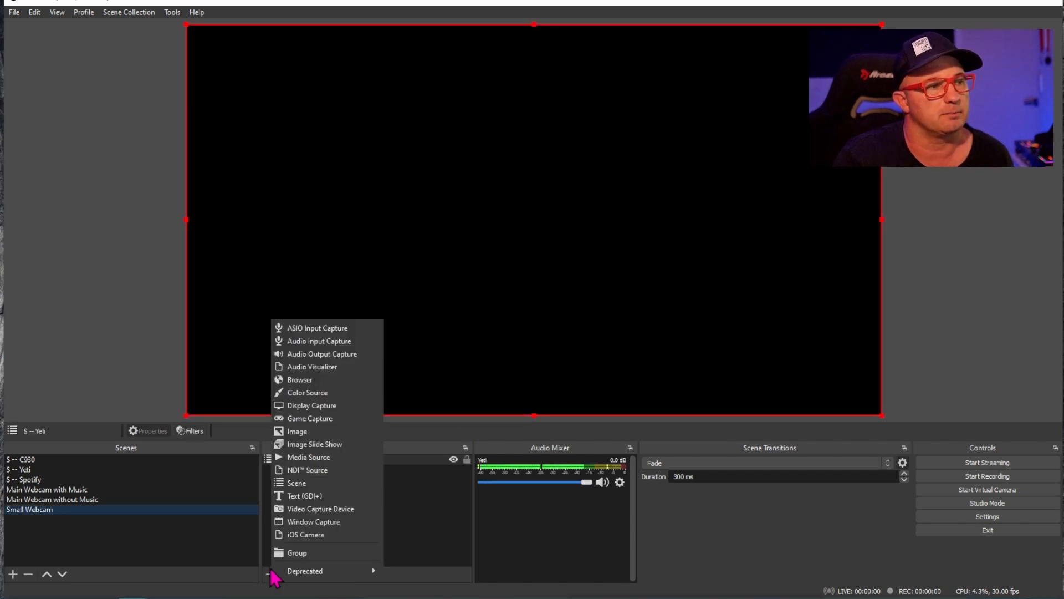
pyautogui.click(296, 484)
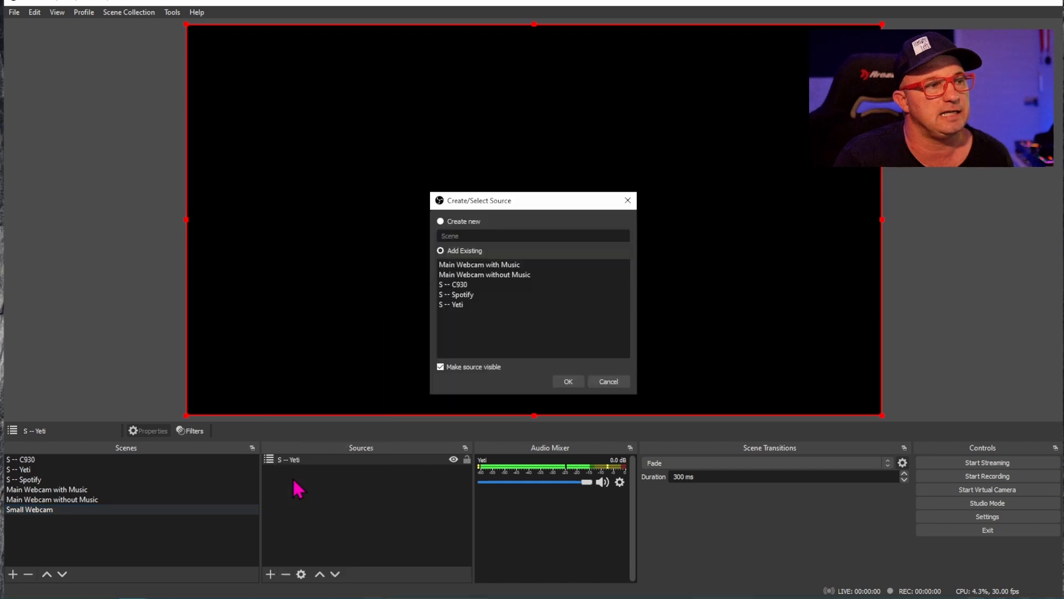
pyautogui.click(458, 285)
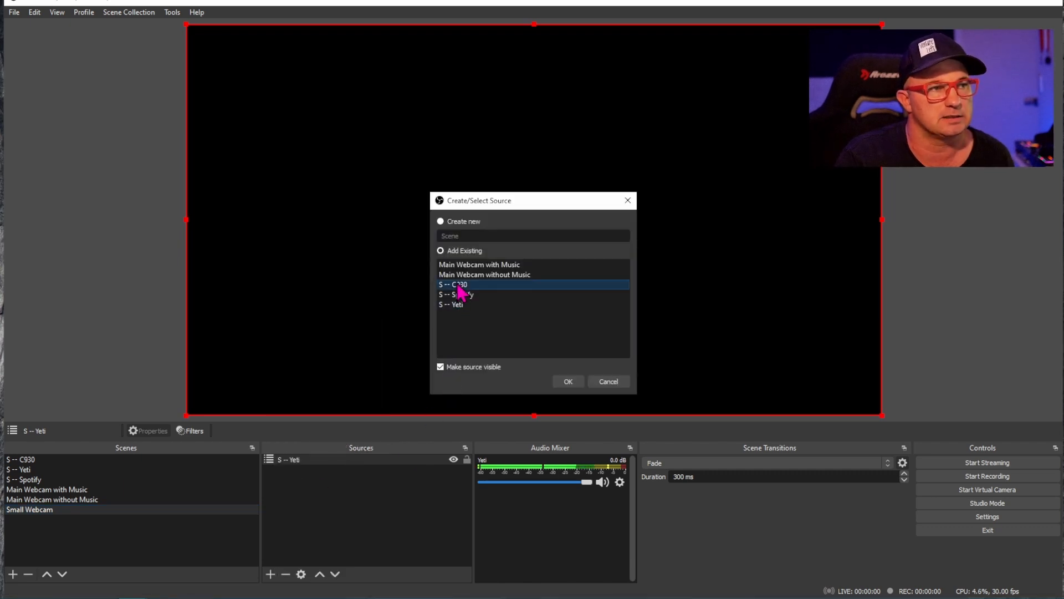
pyautogui.click(568, 381)
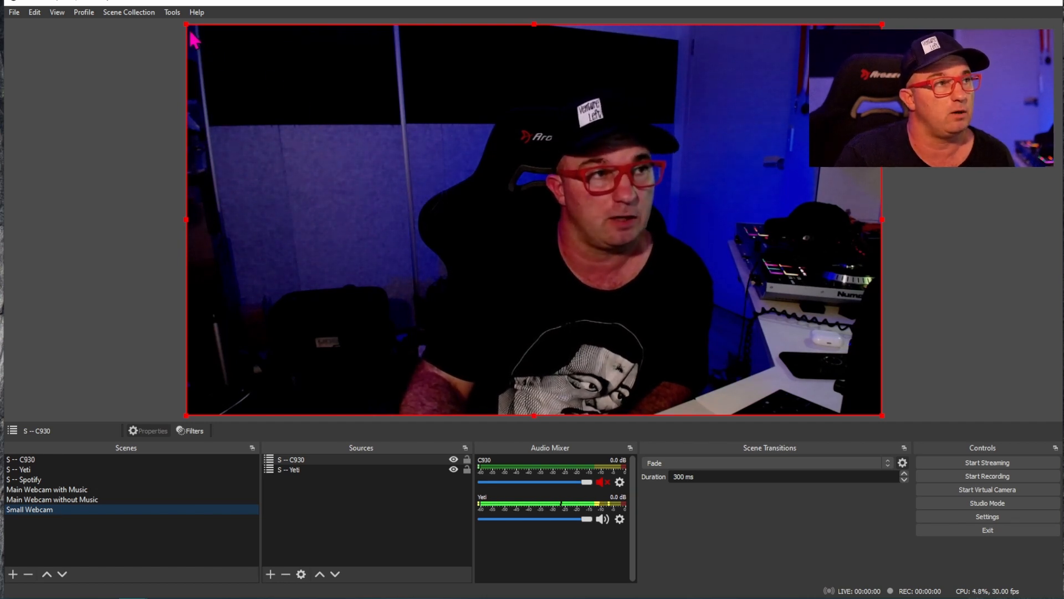
# - Shrink the "S -- C930" source to about 40% of the canvas width, place it near the canvas's lower-right corner, and lock it
pyautogui.moveTo(183, 24); pyautogui.dragTo(596, 296)
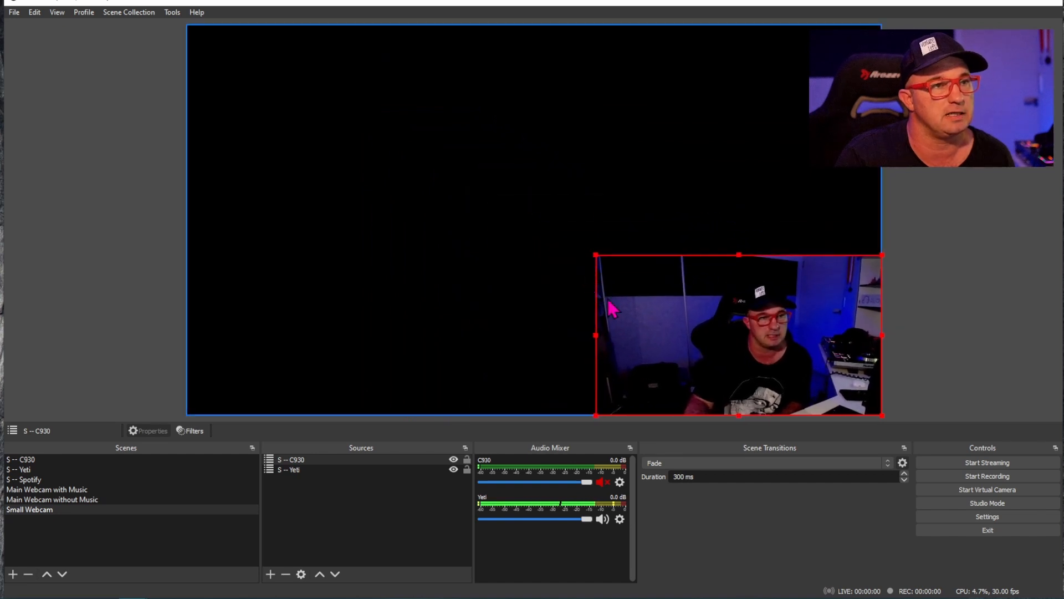
pyautogui.moveTo(700, 356); pyautogui.dragTo(687, 342)
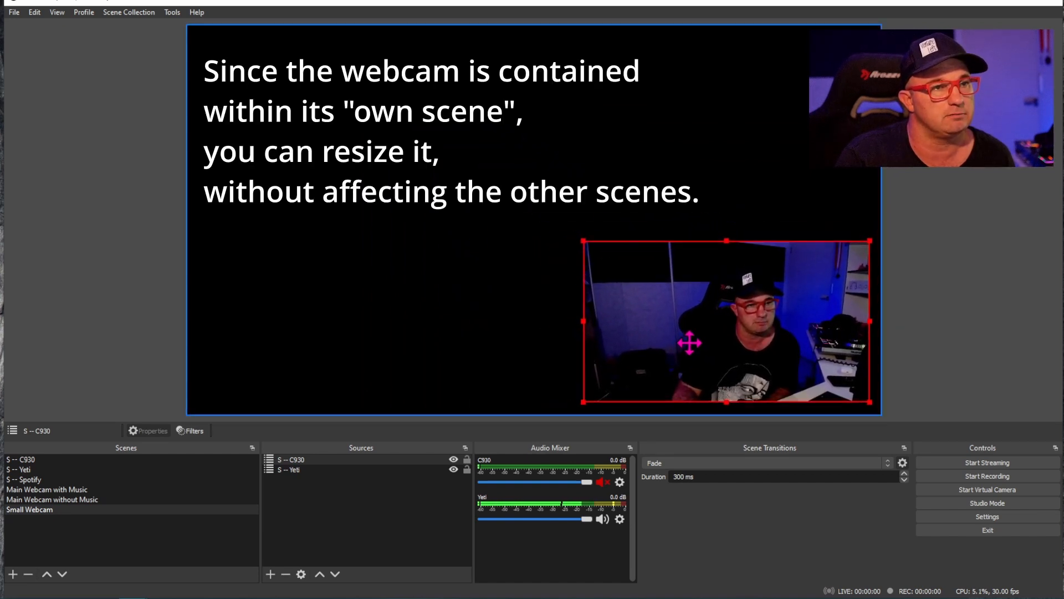
pyautogui.click(468, 460)
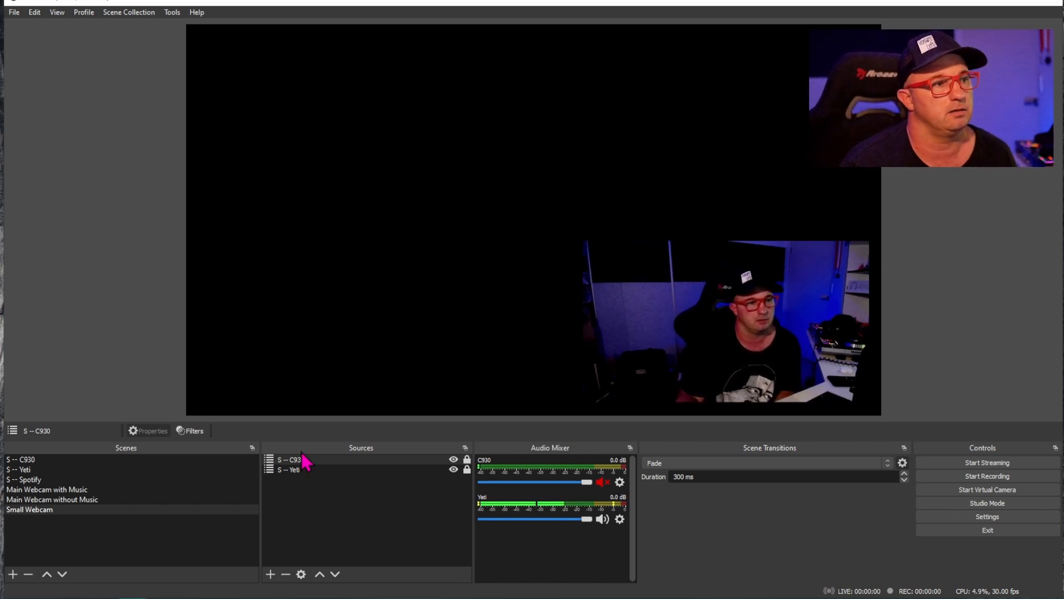
# - Add a new image source named "branding" to the "Small Webcam" scene
pyautogui.click(270, 574)
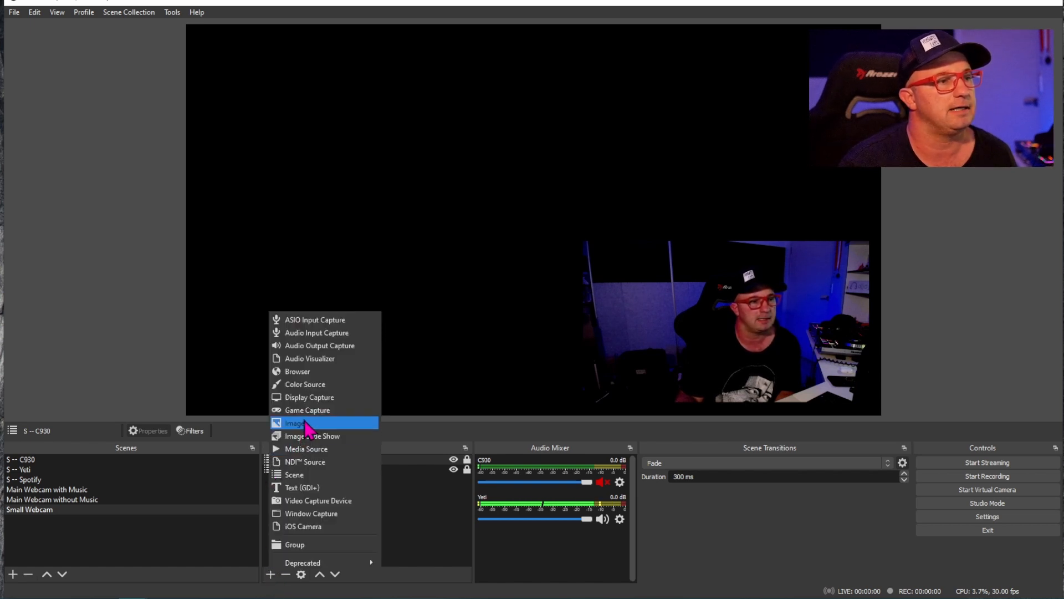
pyautogui.click(305, 424)
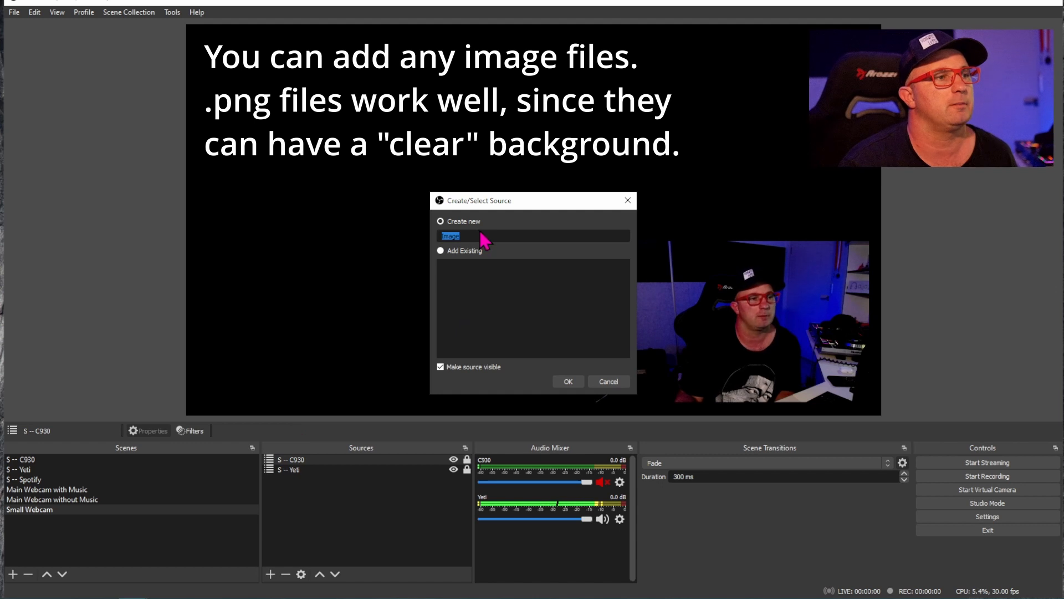
pyautogui.write('branding')
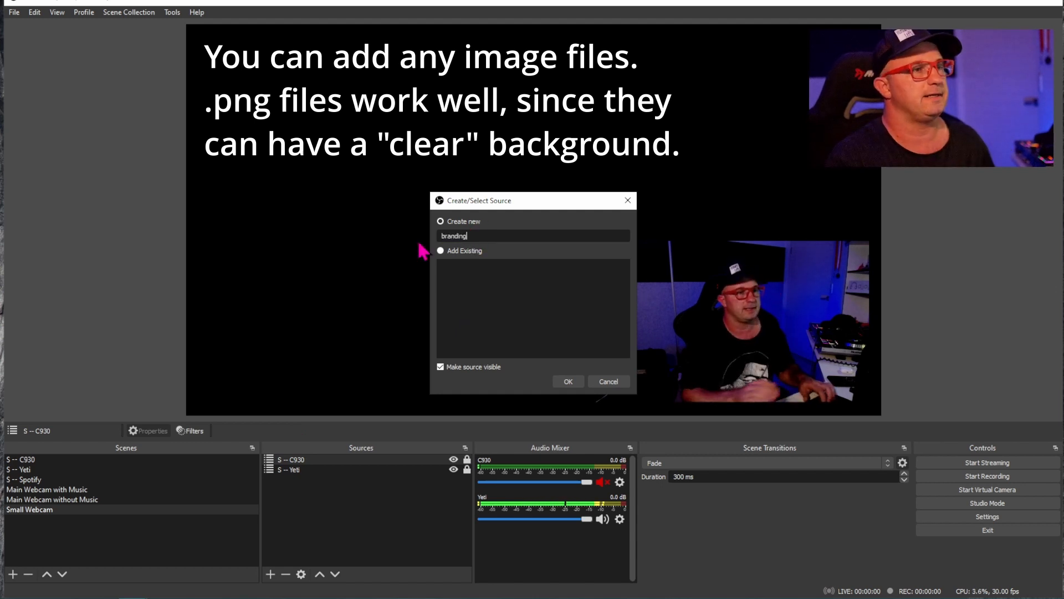
pyautogui.click(566, 382)
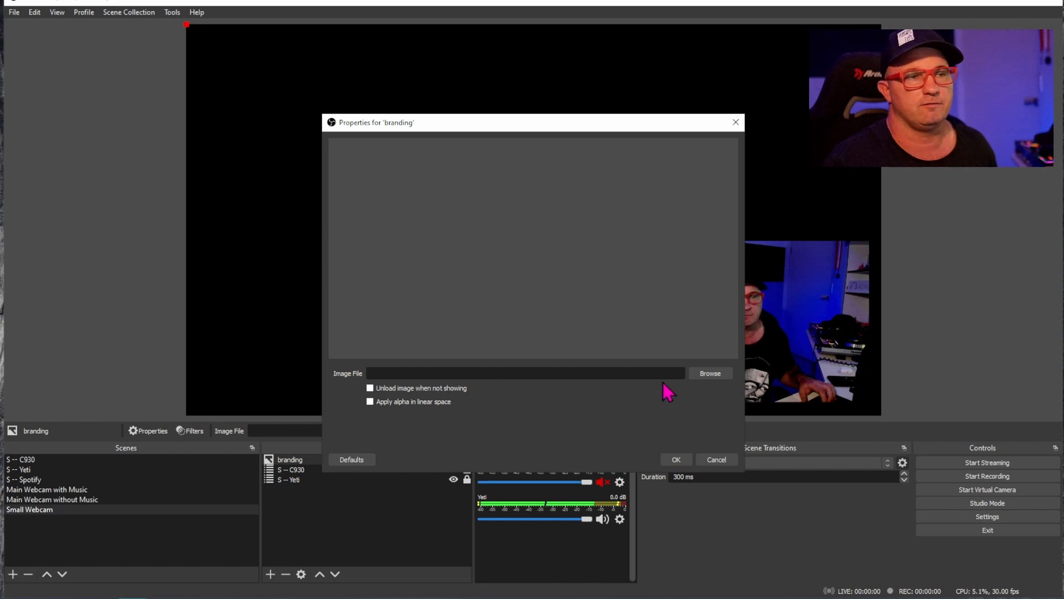
# - Load "ASOR mask.png" from the OBS Tutorial Assets folder as the image of the "branding" source
pyautogui.click(706, 374)
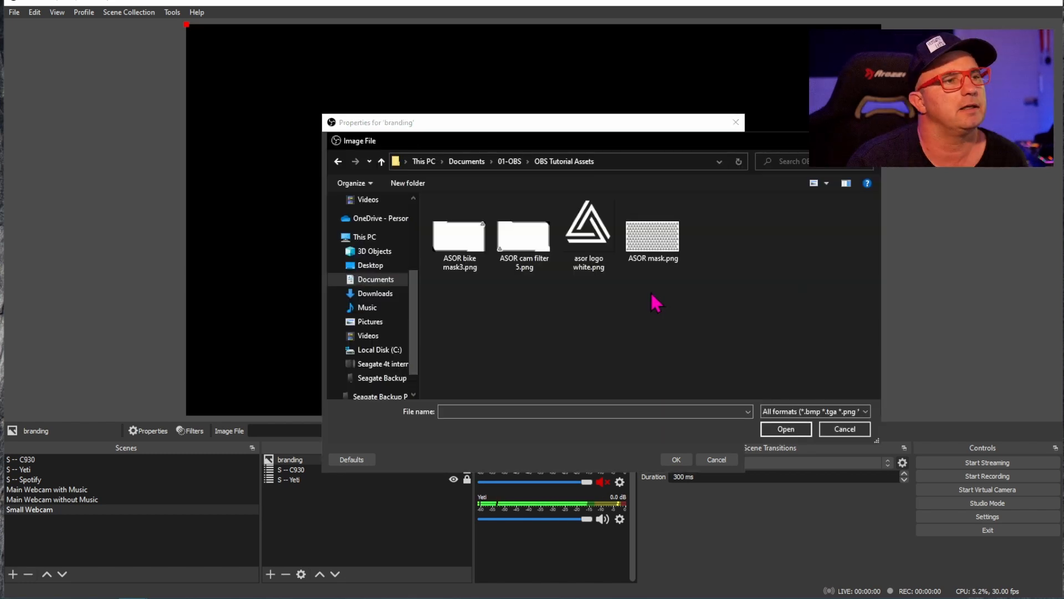
pyautogui.click(654, 244)
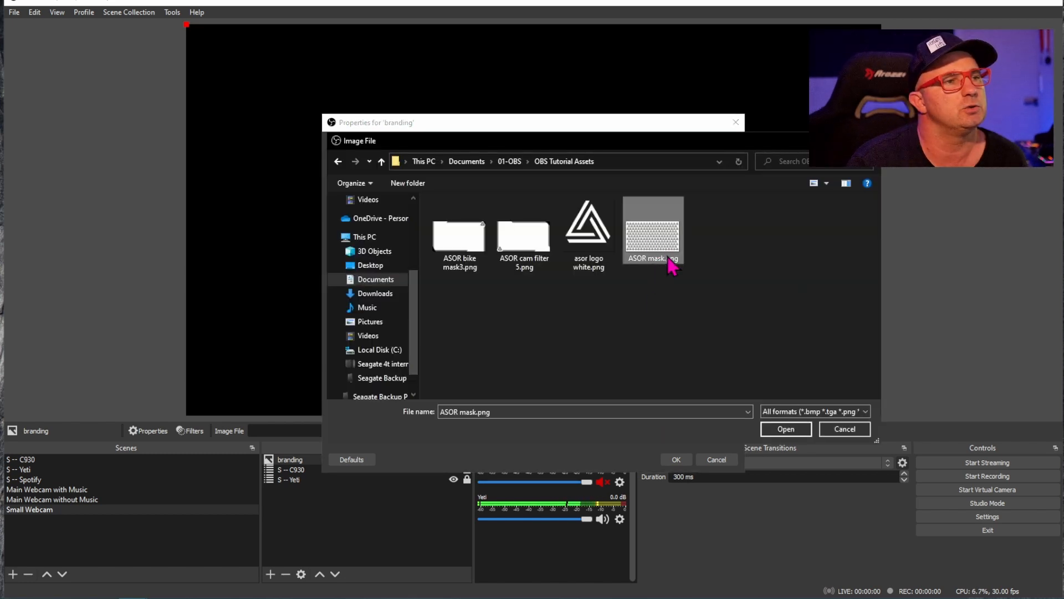
pyautogui.click(785, 429)
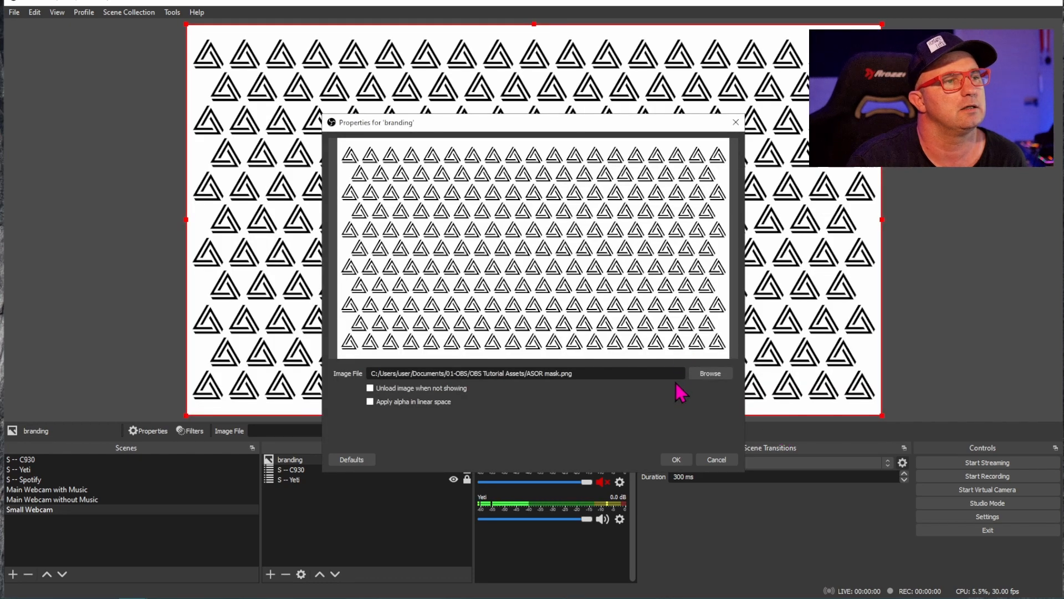
pyautogui.click(676, 460)
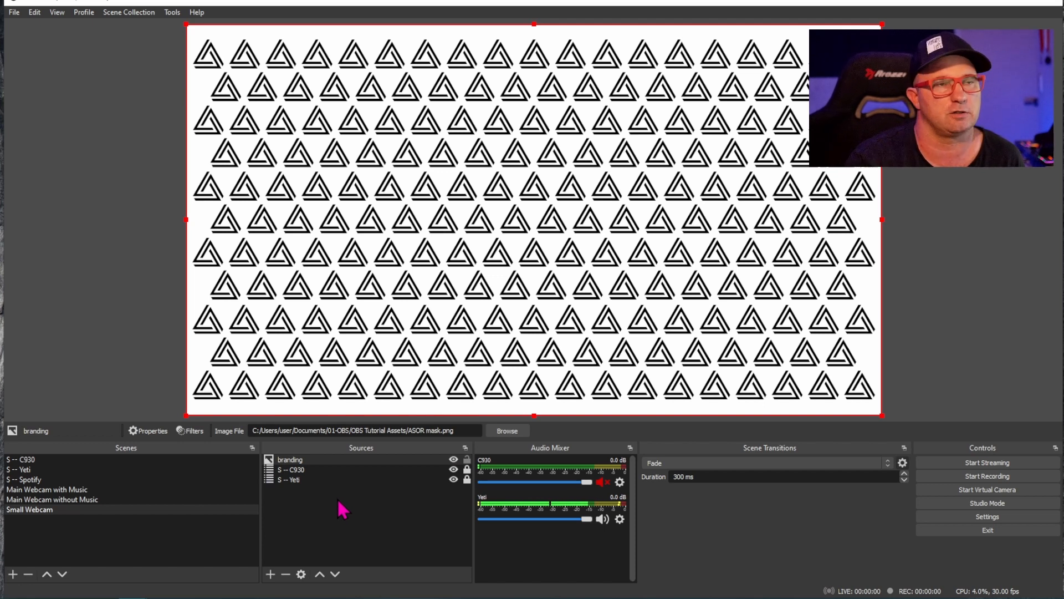
# - Move the "branding" source below "S -- C930" and "S -- Yeti" in the source order, and lock it
pyautogui.click(350, 462)
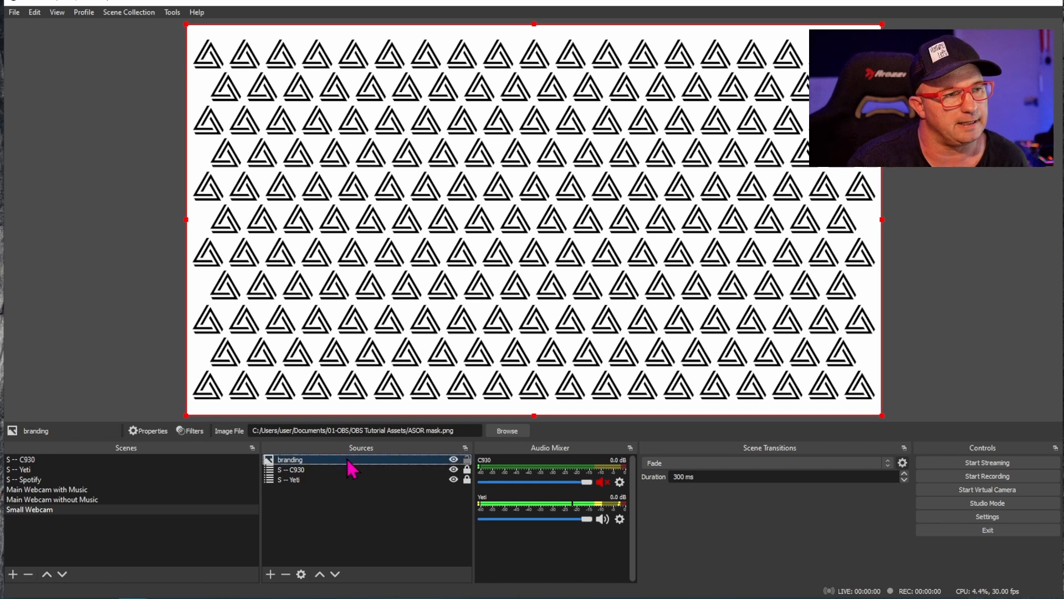
pyautogui.click(335, 574)
pyautogui.click(336, 574)
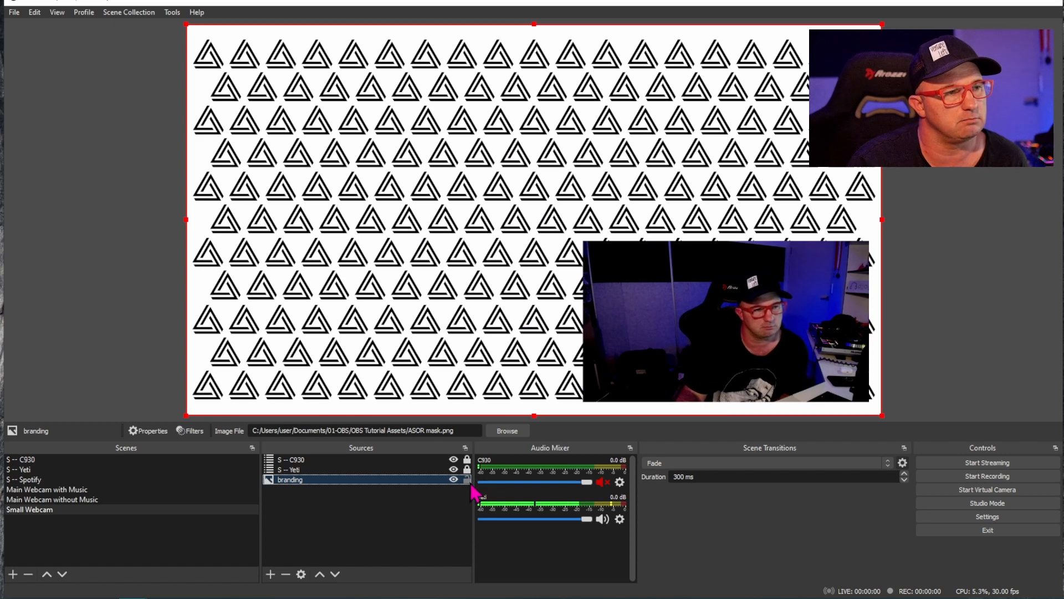
pyautogui.click(451, 526)
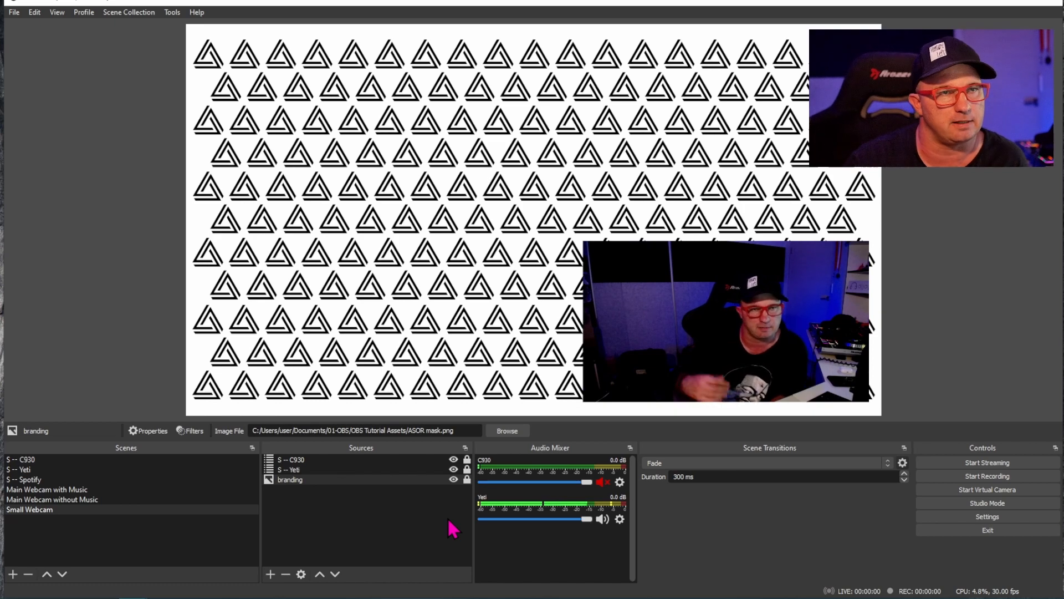
# - Preview the "Main Webcam with Music" scene and return to the "Small Webcam" scene
pyautogui.click(96, 489)
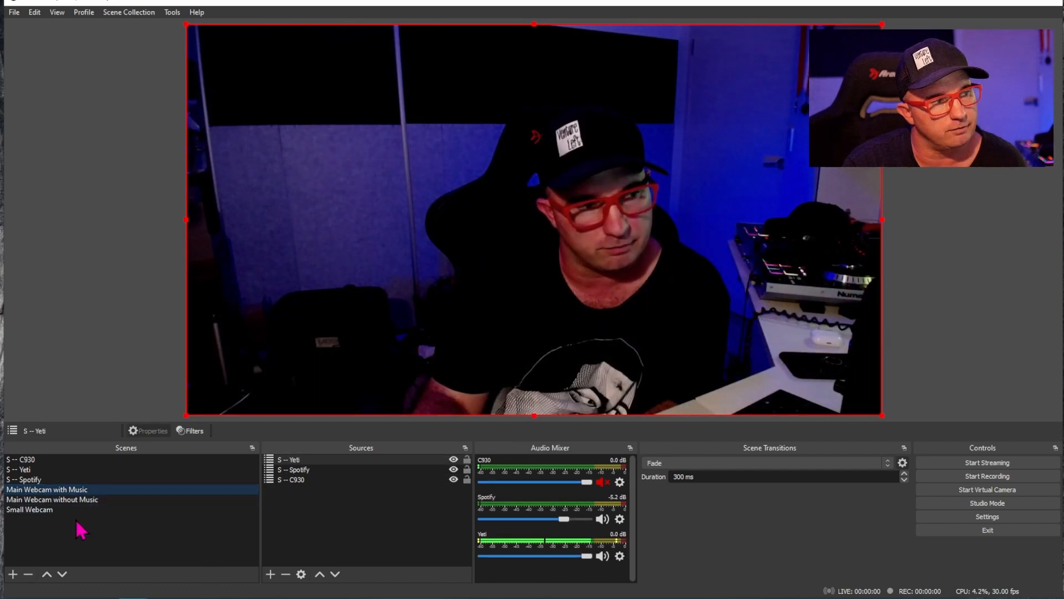
pyautogui.click(69, 511)
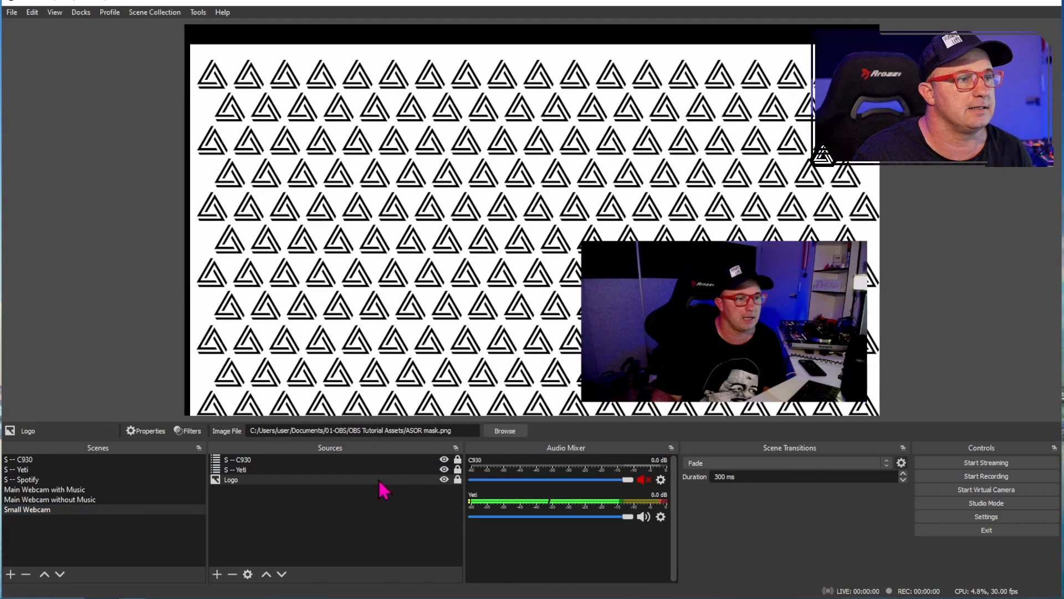
# - Replace the "Logo" source's image with "asor logo white.png" from the OBS Tutorial Assets folder
pyautogui.click(505, 431)
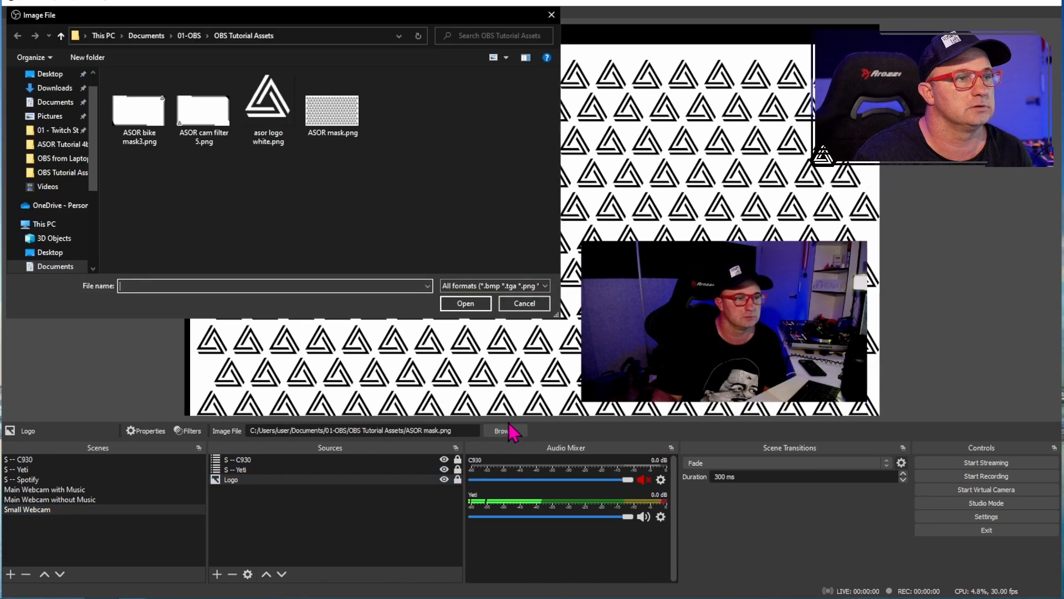
pyautogui.click(269, 102)
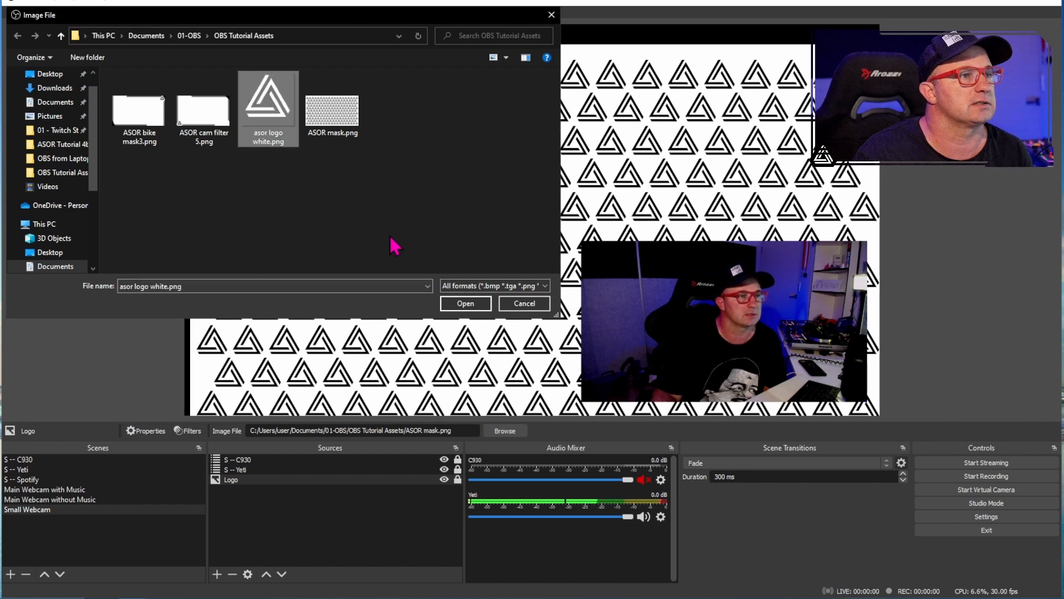
pyautogui.click(460, 304)
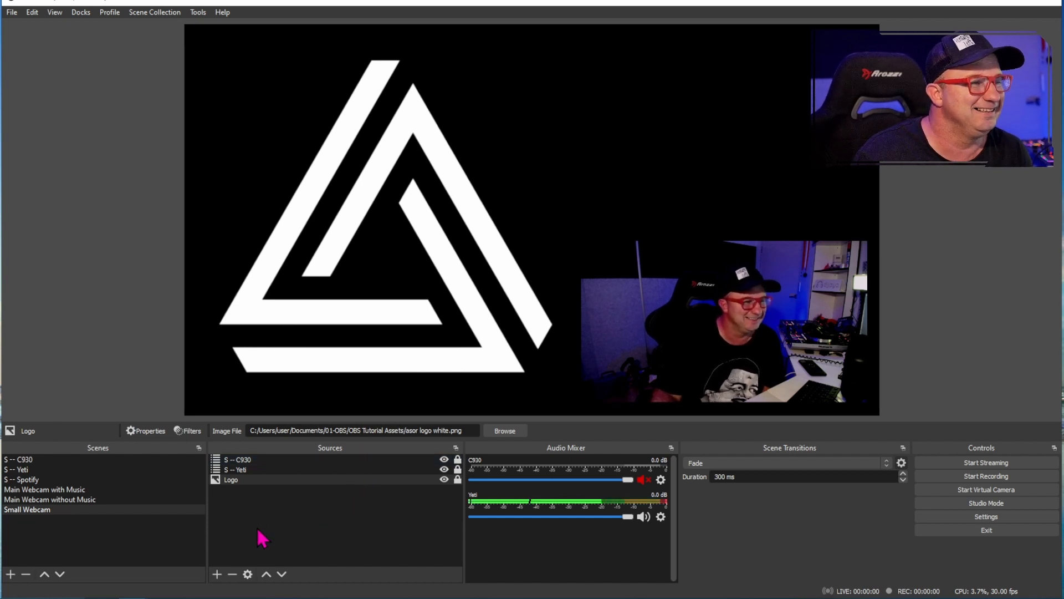
# - Move the "Small Webcam" scene to the first position in the scene order, above "S -- C930"
pyautogui.click(92, 508)
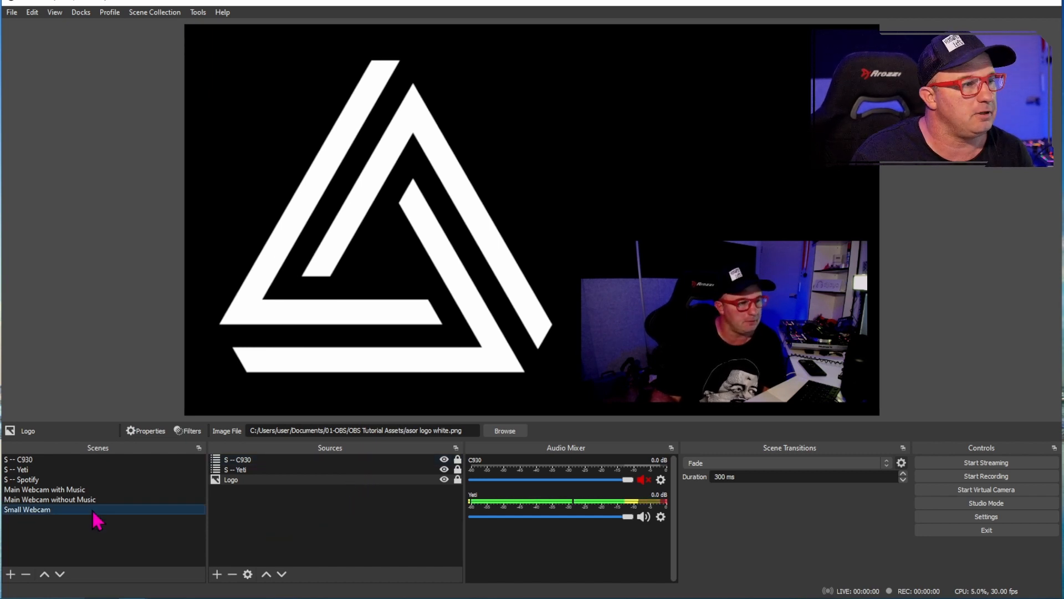
pyautogui.click(44, 574)
pyautogui.click(45, 573)
pyautogui.click(44, 573)
pyautogui.click(44, 573)
pyautogui.click(44, 574)
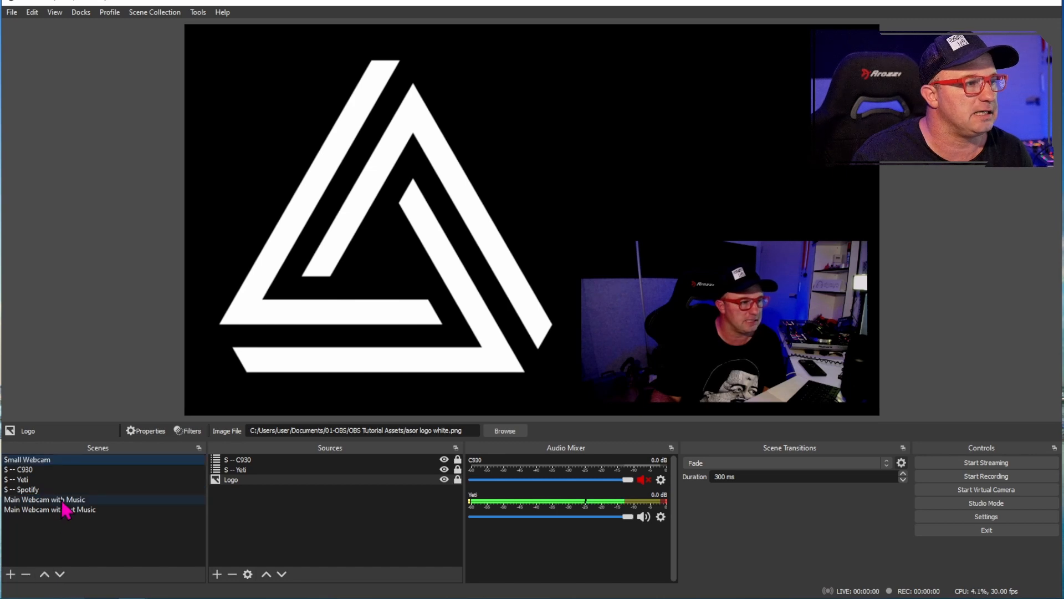